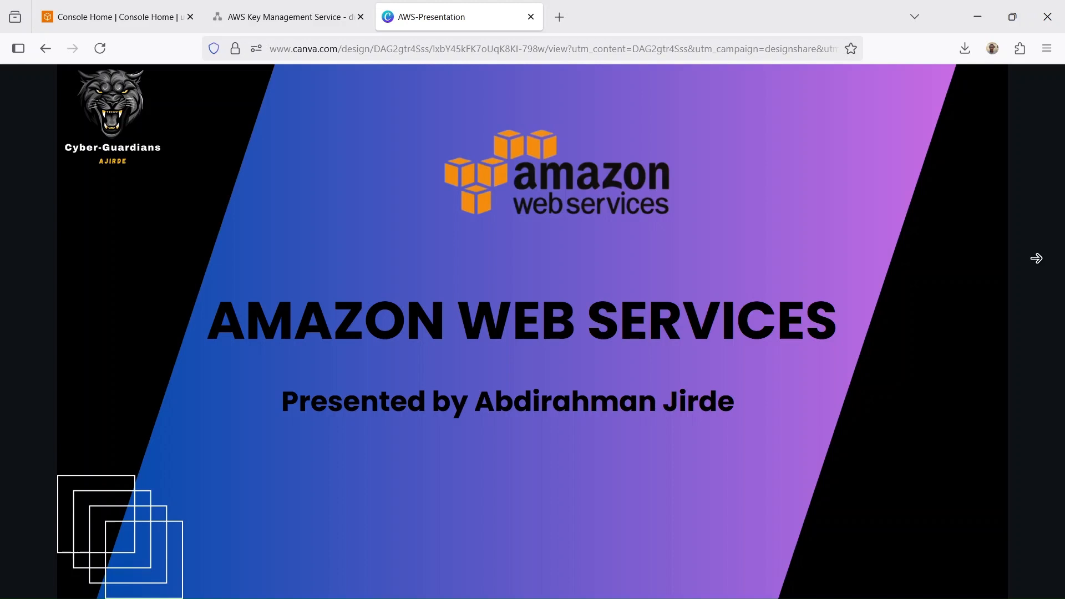
- Advance the presentation to the AWS Key Management Service slide and switch to the matching architecture diagram
key("Right")
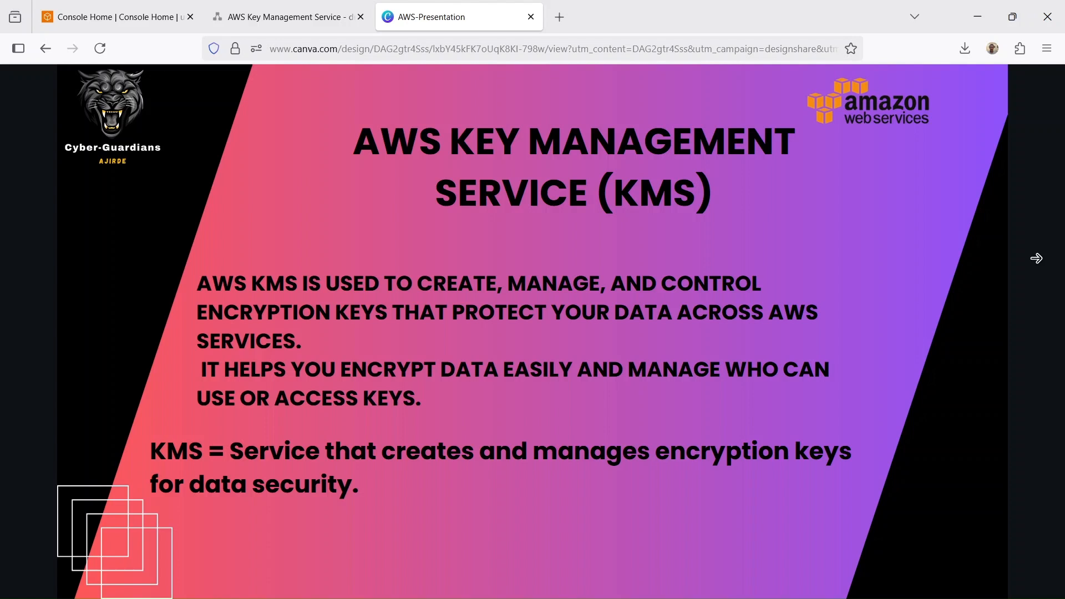
key("ctrl+shift+Tab")
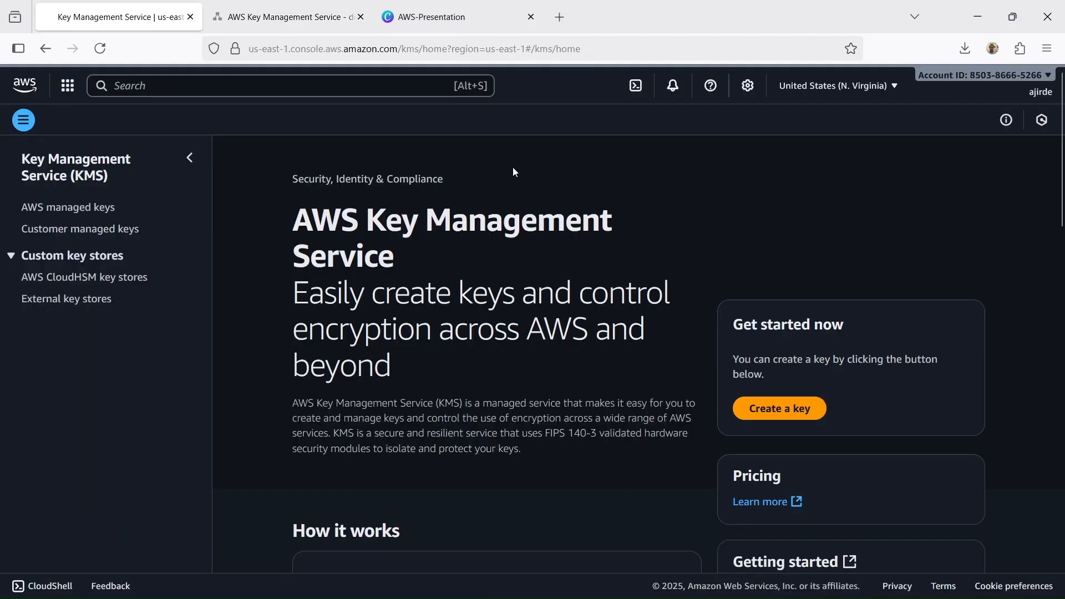
- Start creating a key in the AWS KMS console as a symmetric, encrypt-and-decrypt, single-Region key with KMS key material
scroll(513, 168, "down", 2)
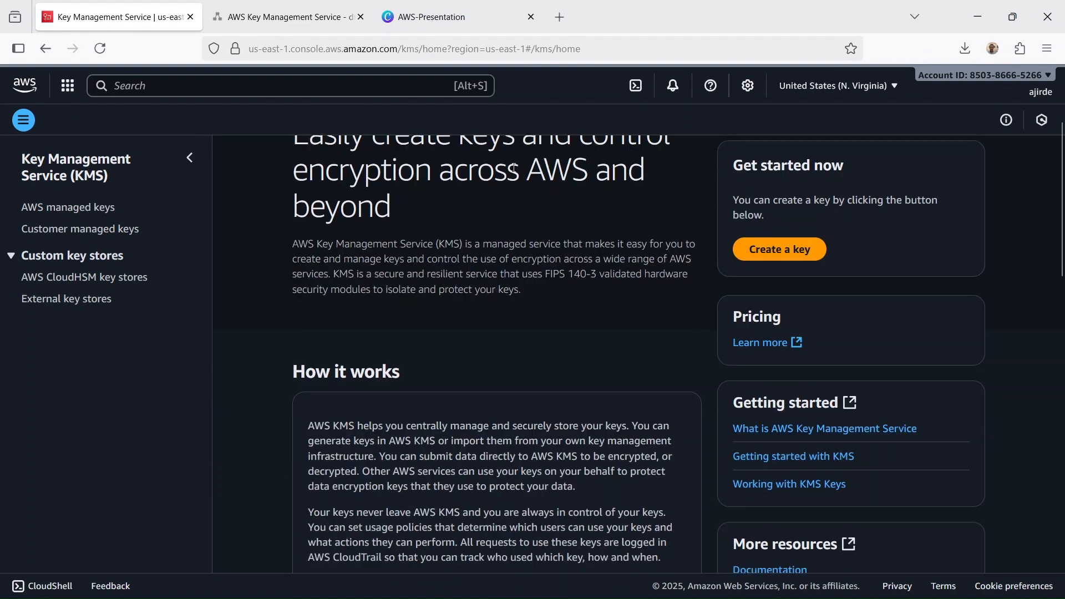
scroll(511, 182, "up", 2)
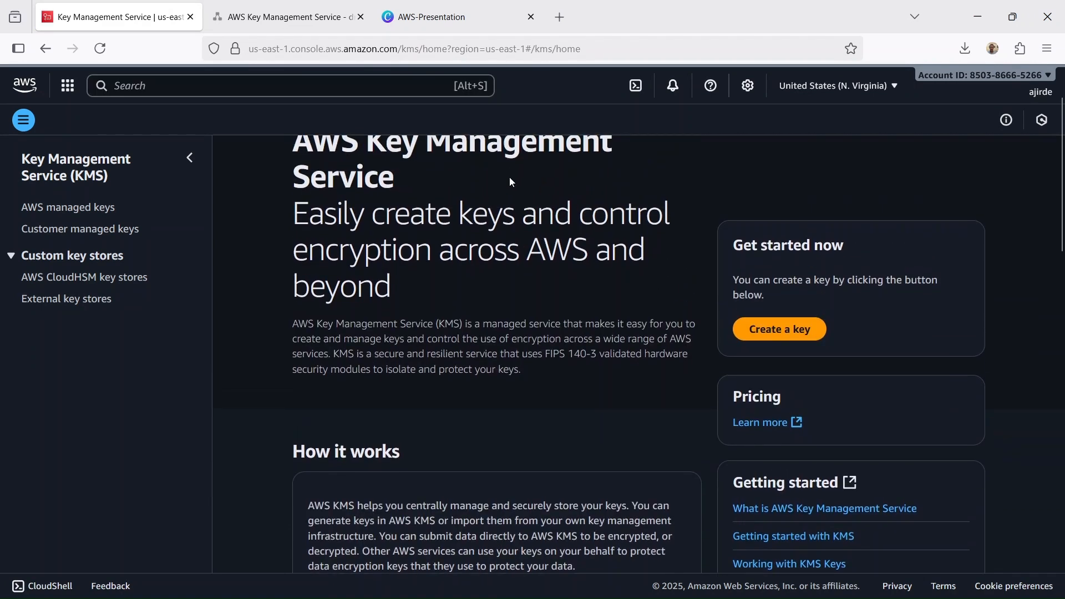
left_click(799, 335)
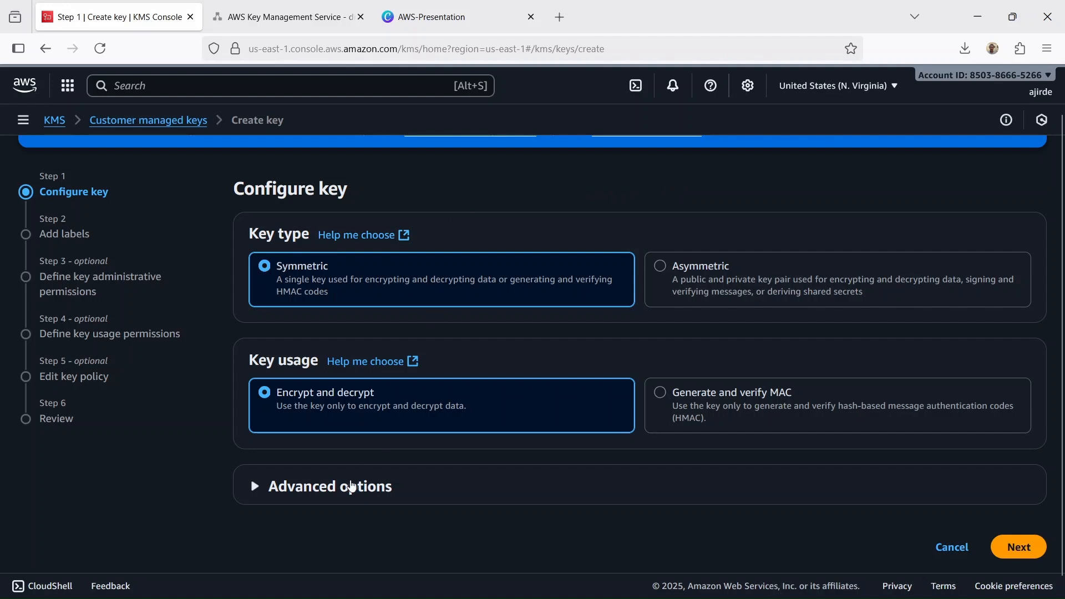
left_click(319, 497)
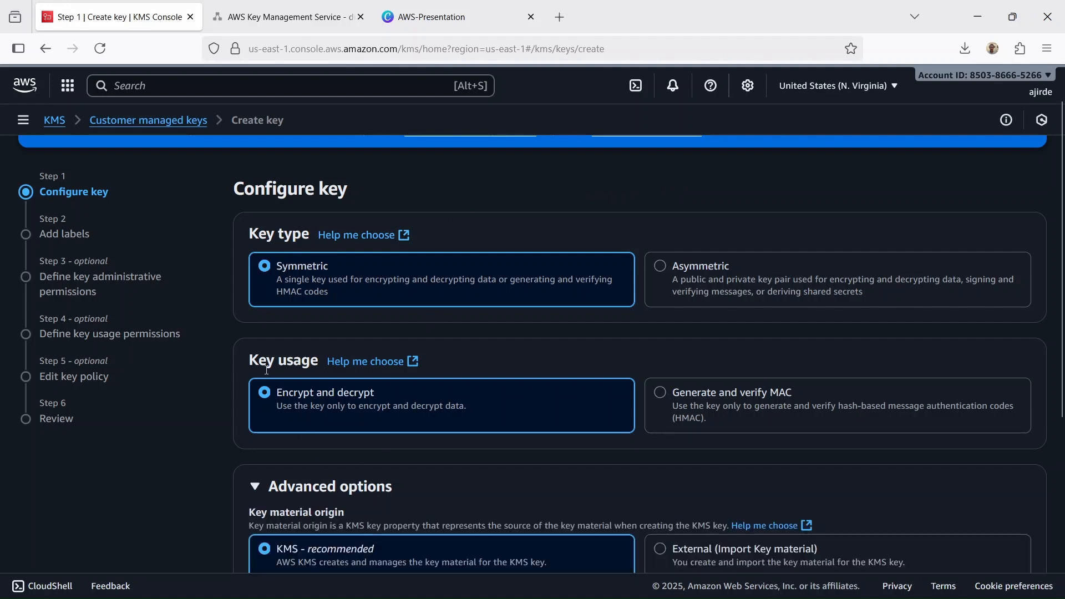
scroll(319, 361, "down", 3)
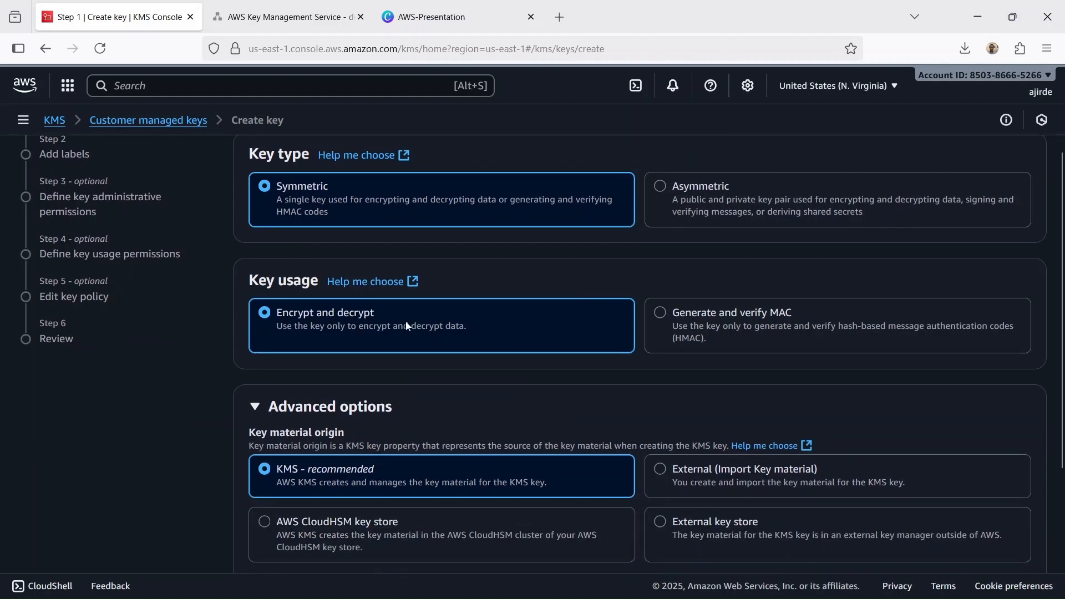
scroll(412, 331, "down", 2)
scroll(416, 322, "down", 4)
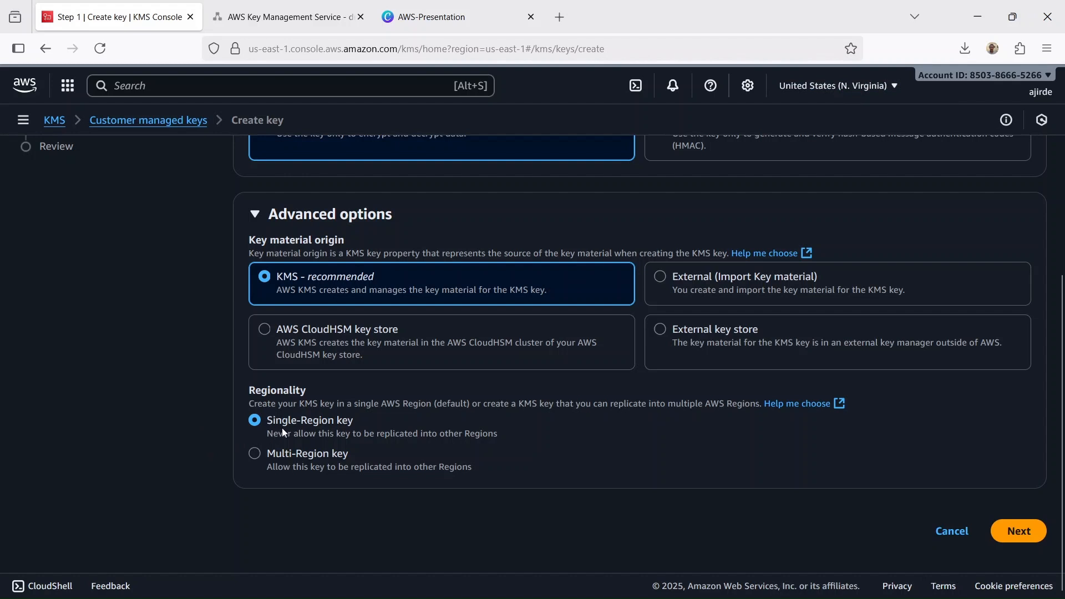
left_click(1020, 532)
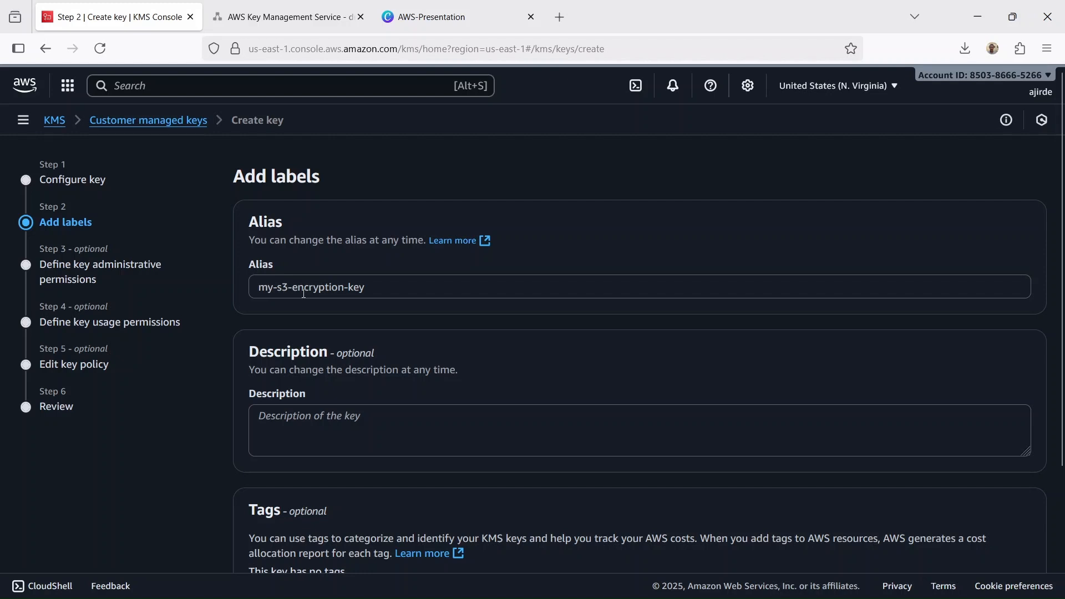
- Give the key the alias my-s3-encryption-key, keeping the default administrative permissions, usage permissions and key policy
scroll(482, 279, "down", 3)
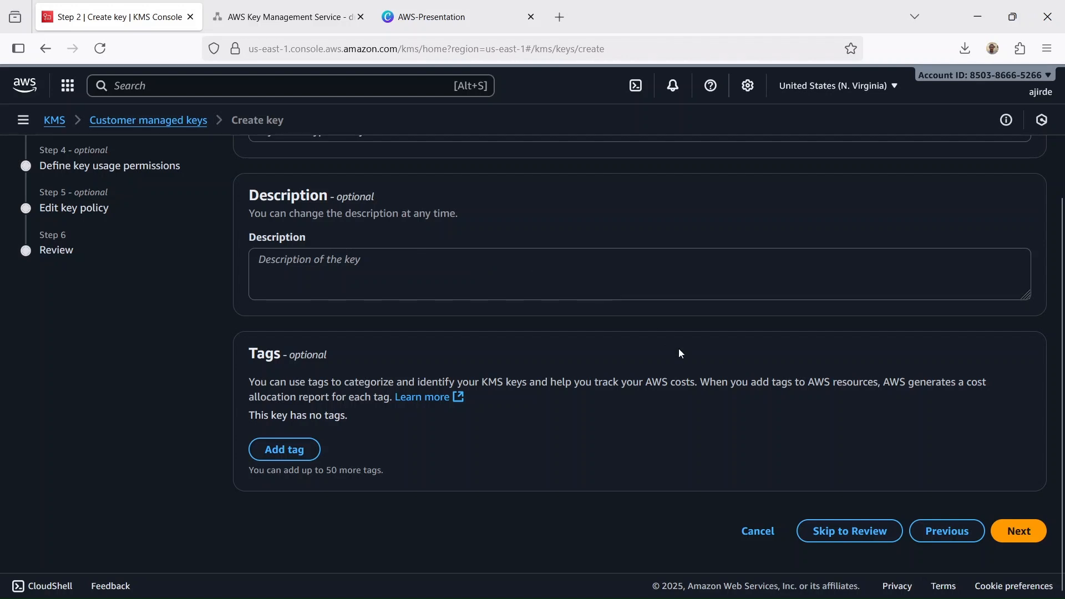
left_click(1032, 533)
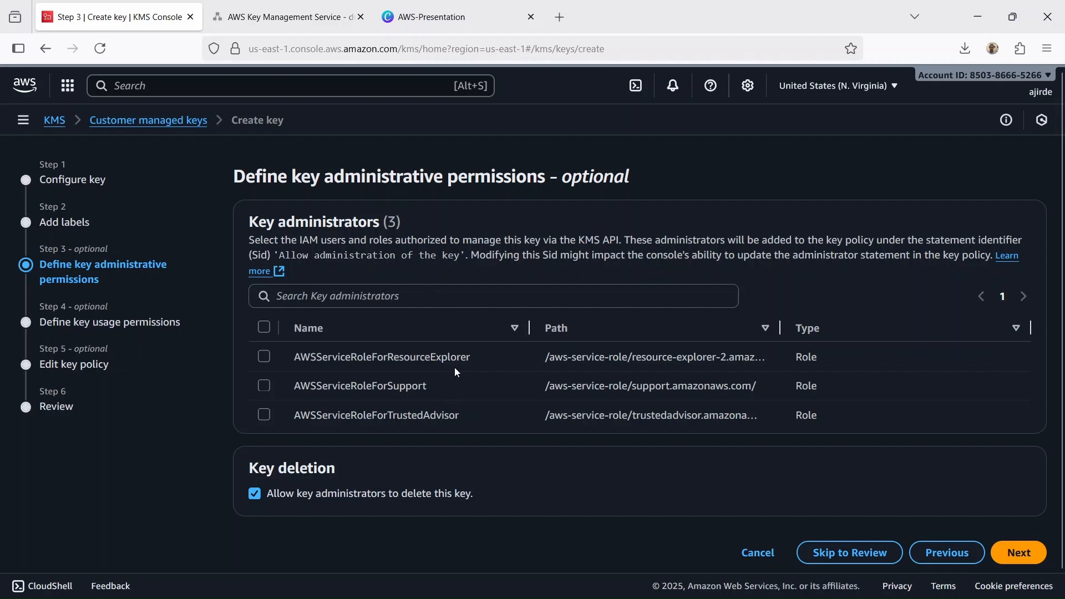
scroll(456, 351, "down", 1)
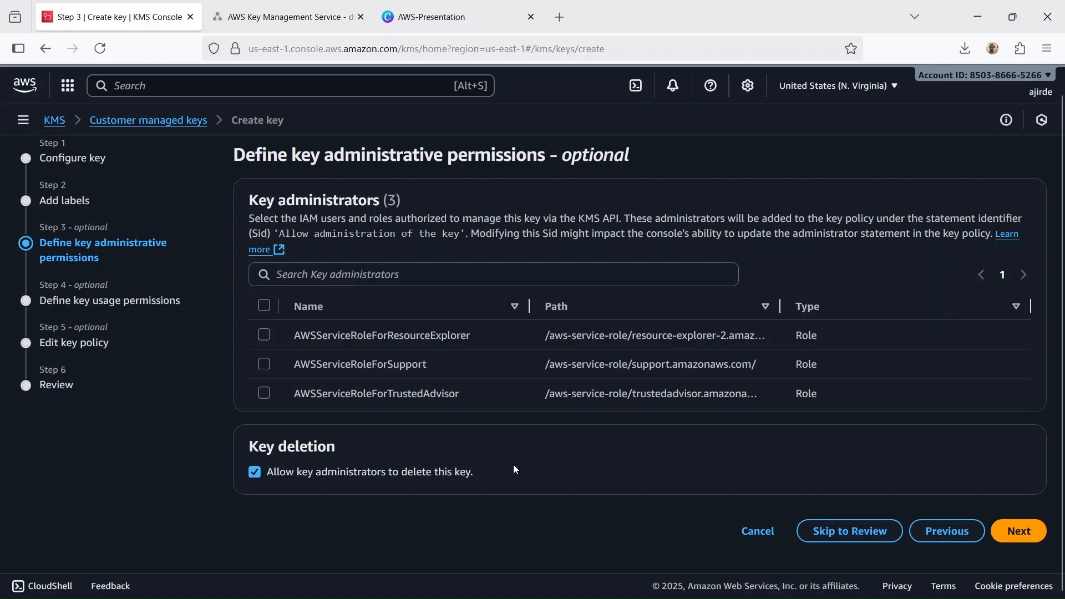
left_click(1012, 533)
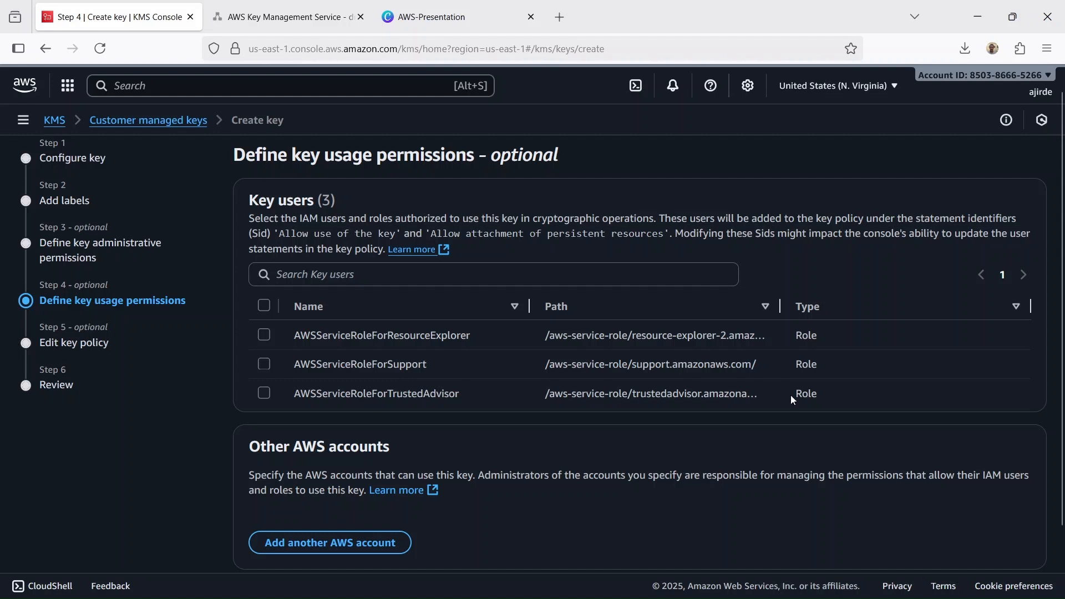
scroll(791, 395, "down", 3)
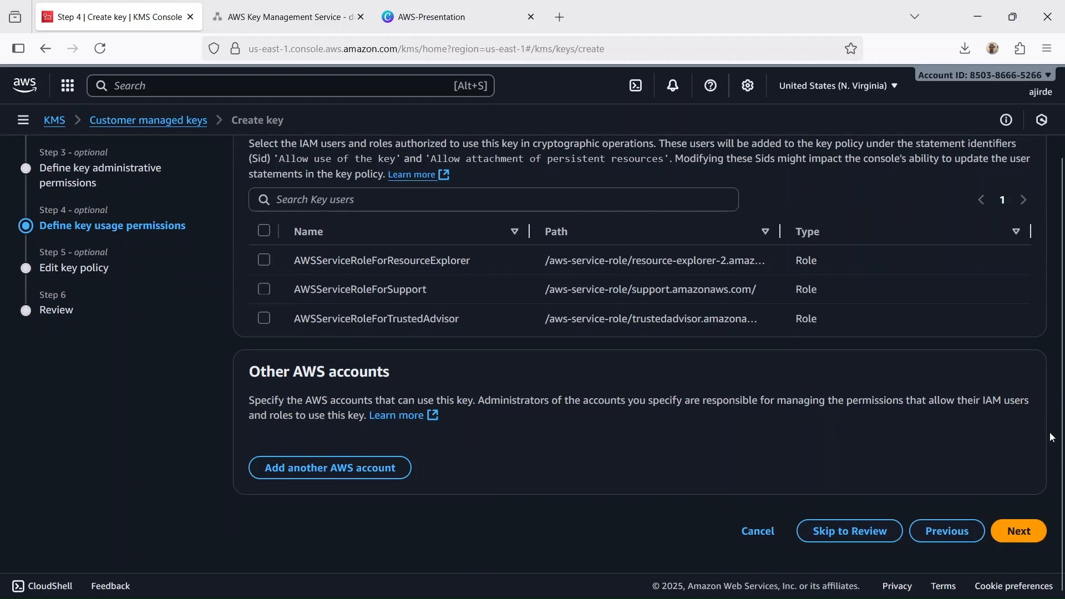
left_click(1019, 534)
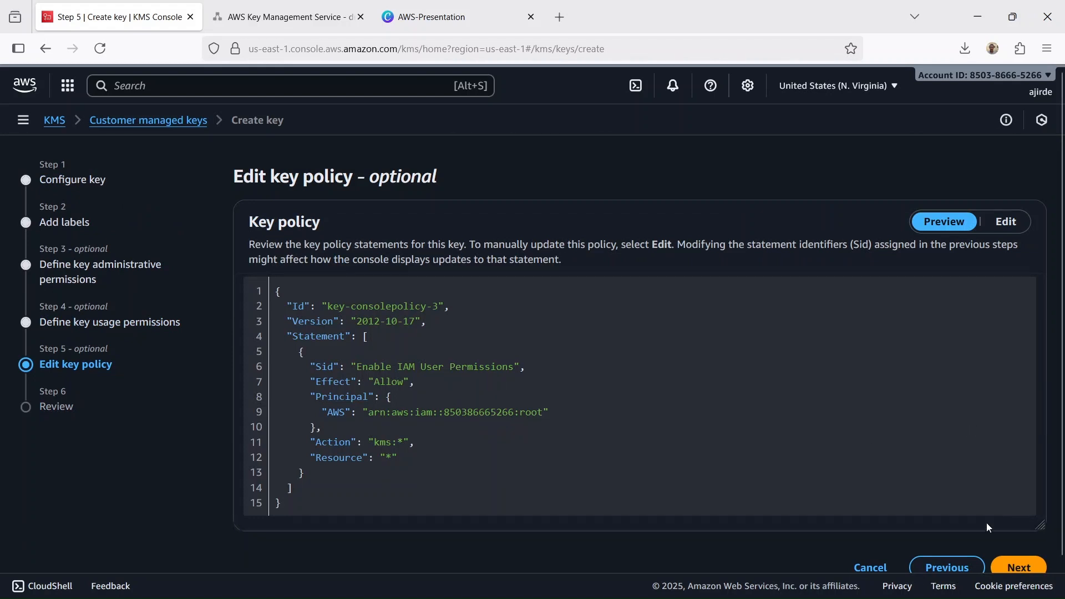
left_click(1019, 567)
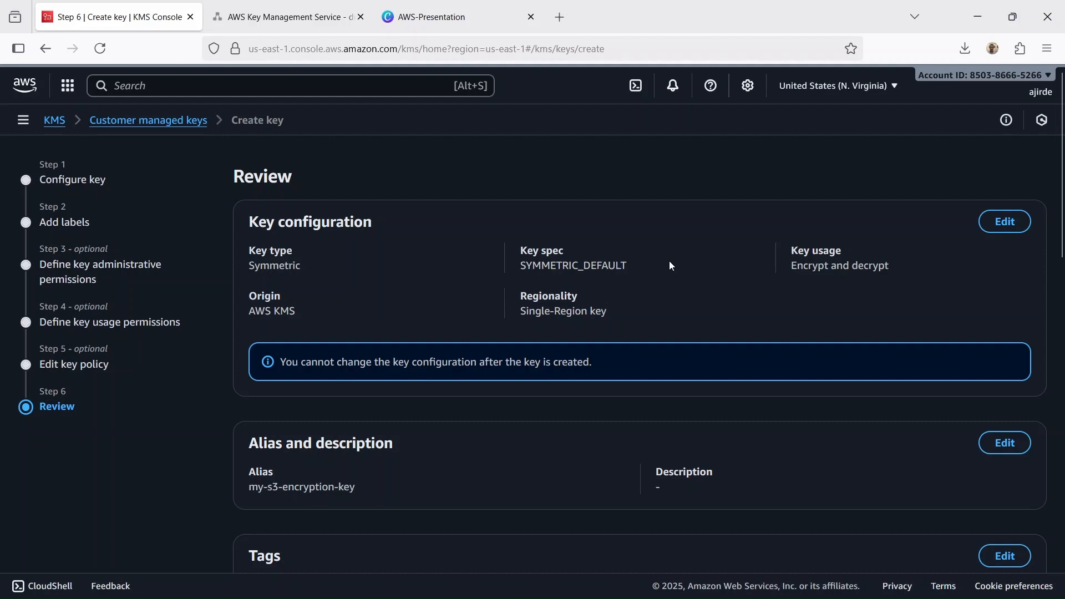
- Review the key's configuration, alias, administrators, users and policy, and finish creating the key
scroll(670, 266, "down", 3)
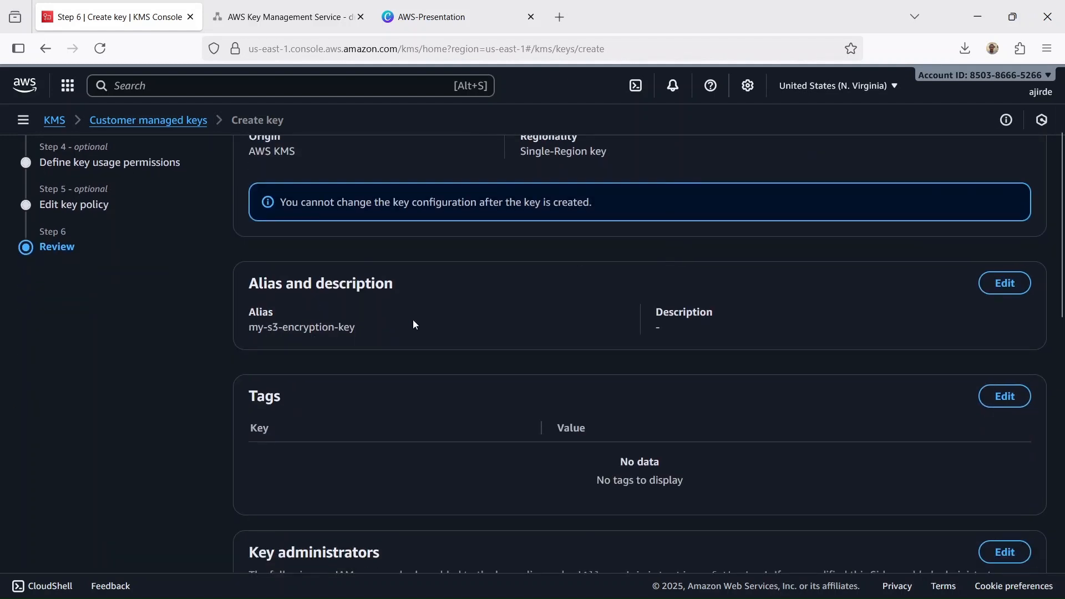
scroll(554, 287, "down", 7)
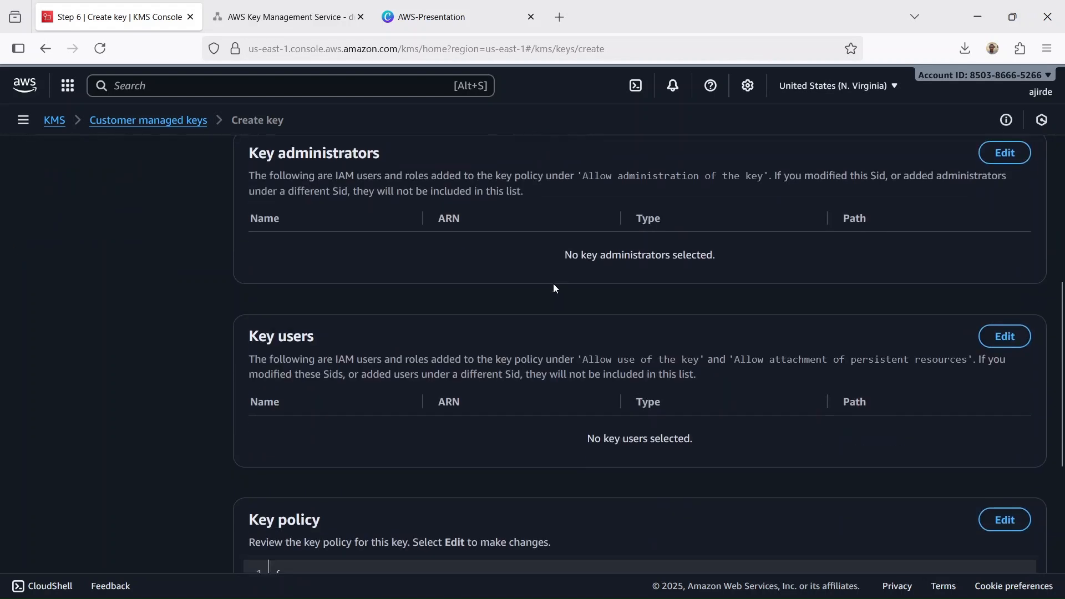
scroll(553, 287, "up", 1)
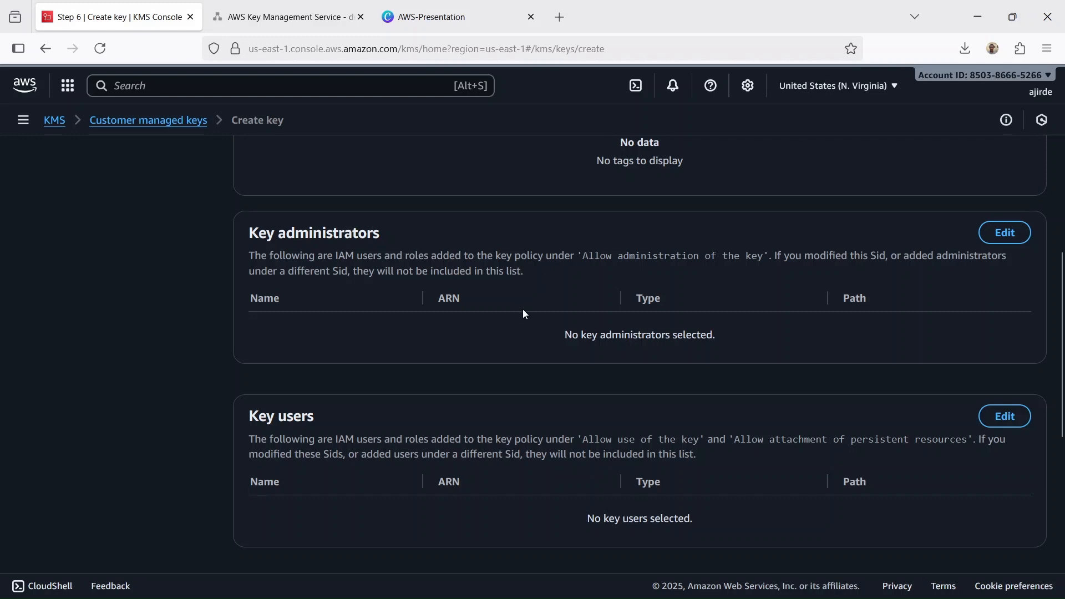
scroll(522, 314, "down", 3)
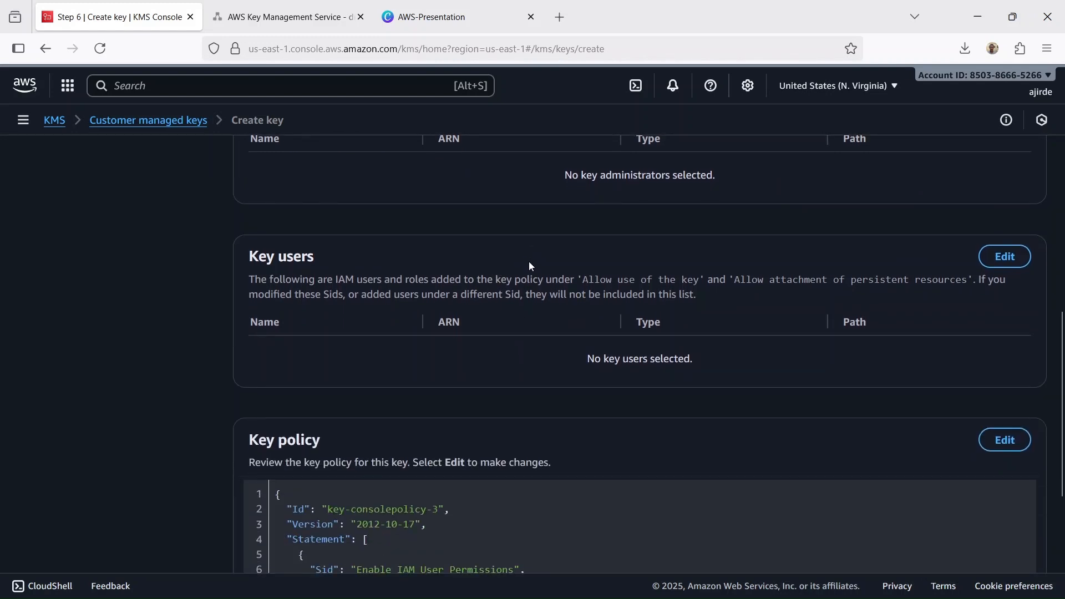
scroll(530, 265, "down", 5)
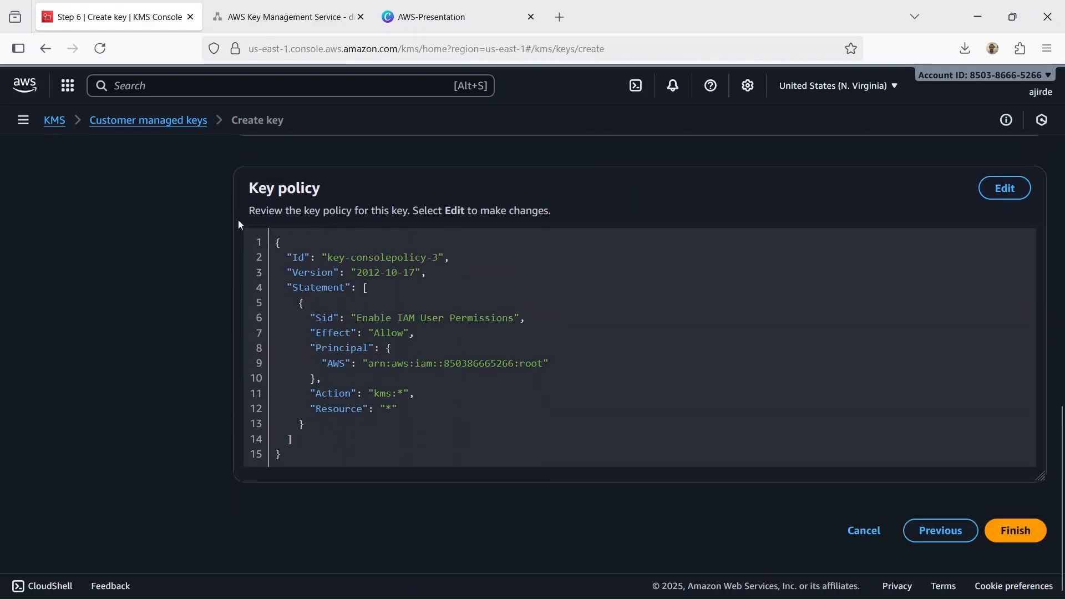
left_click(1015, 532)
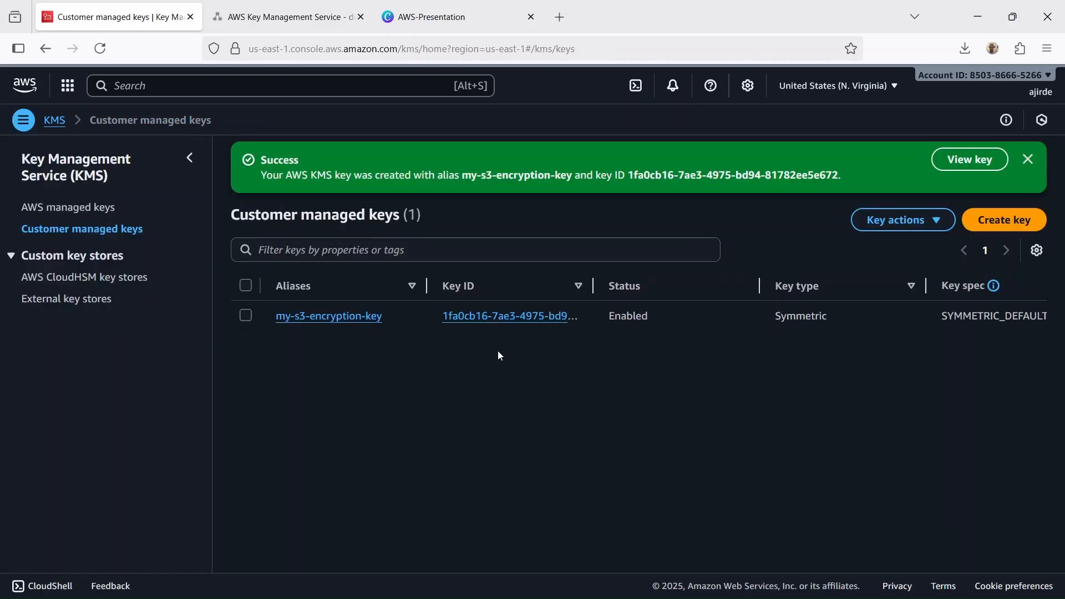
- Consult the key management diagram, return to the AWS console and open the S3 service by searching for s3
left_click(289, 16)
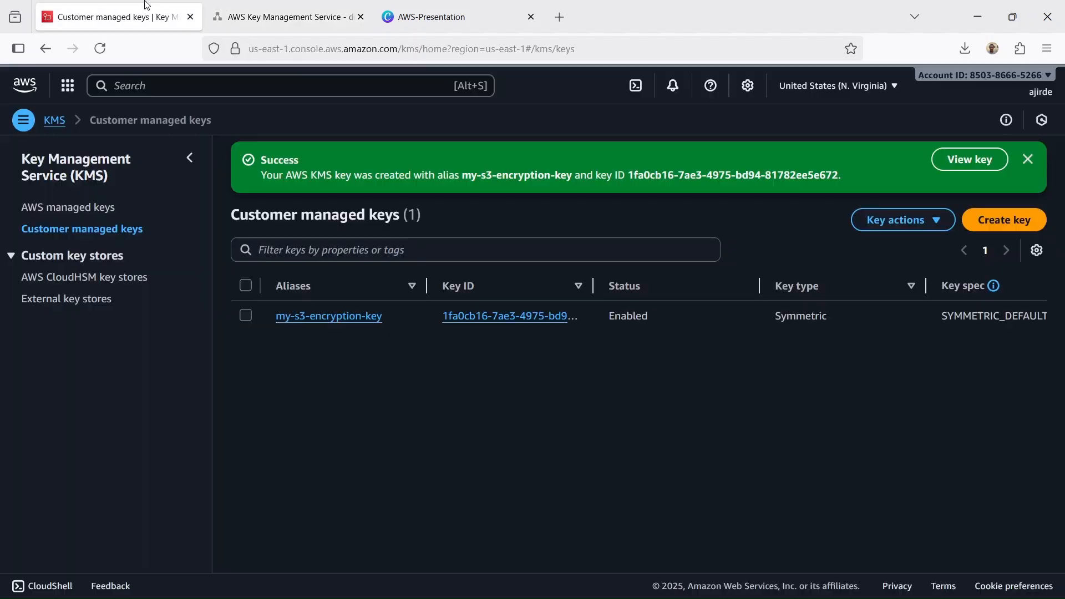
left_click(116, 16)
left_click(316, 84)
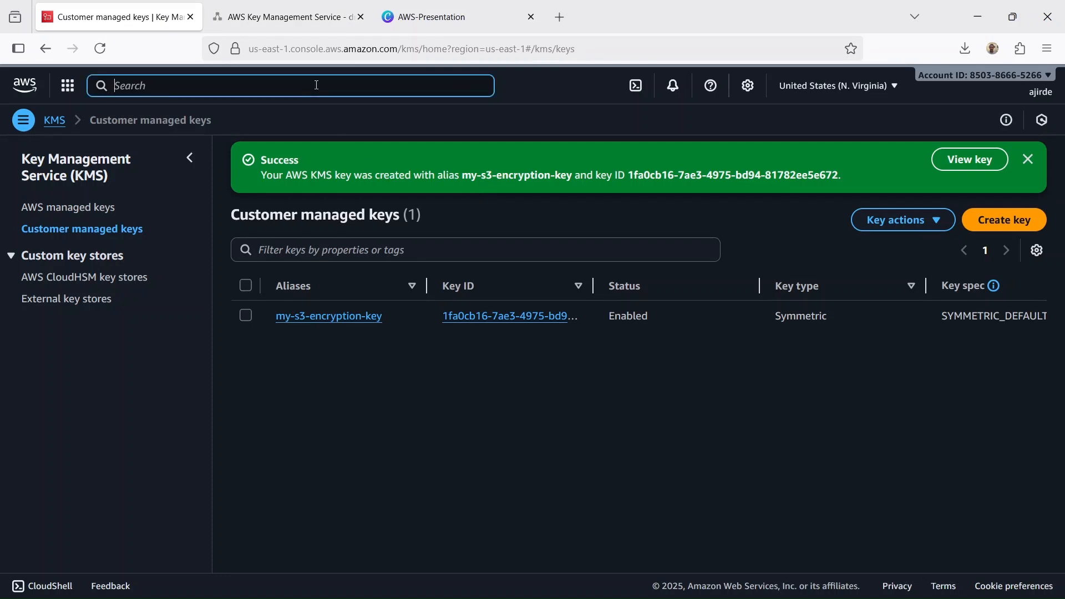
type("s3")
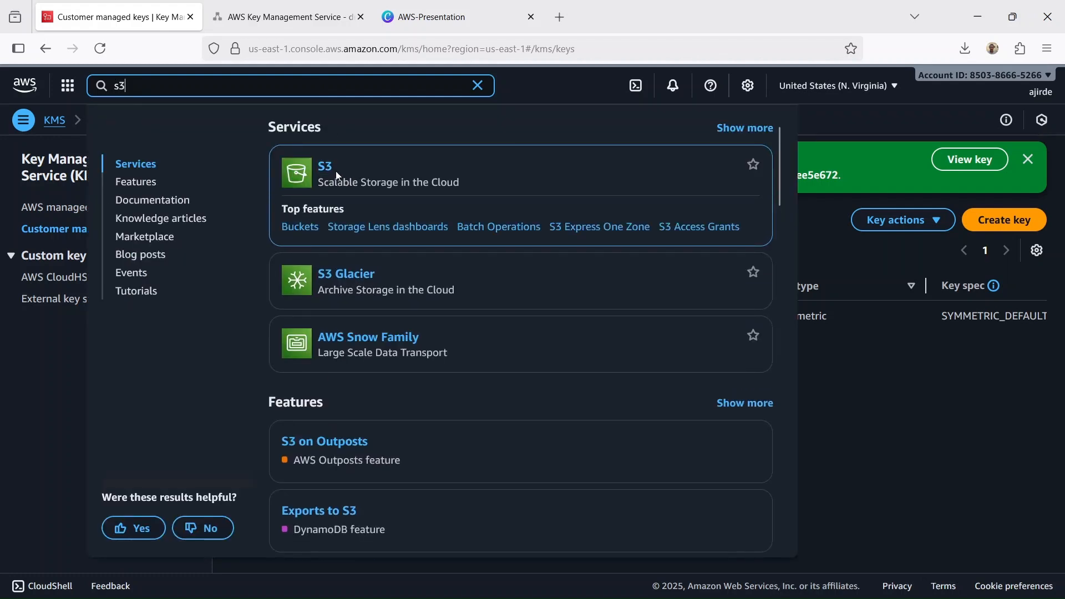
left_click(335, 169)
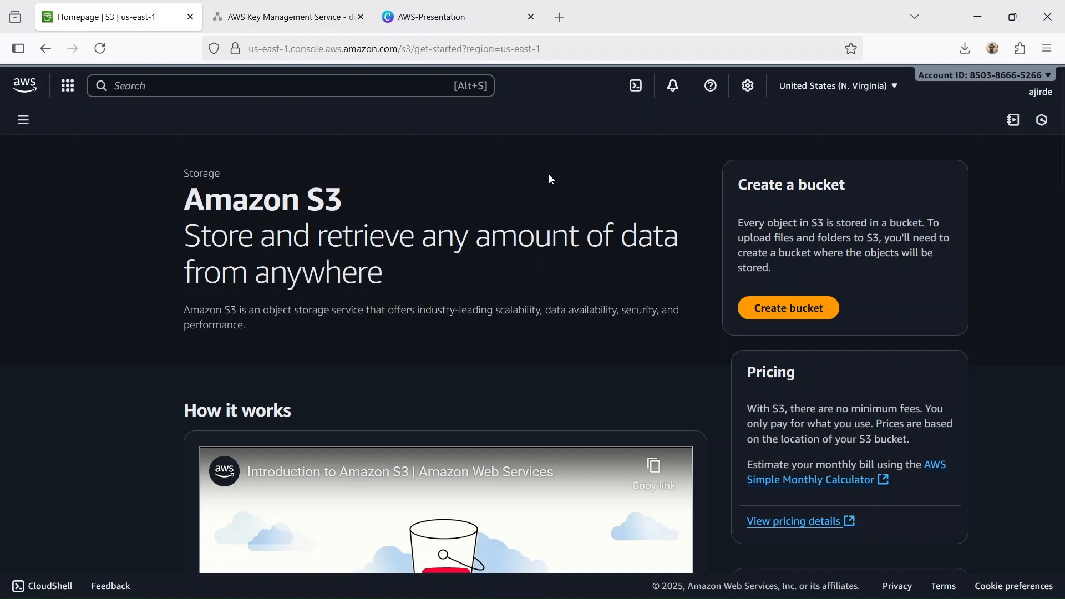
- Start creating a general purpose S3 bucket and name it my-encryption-bucket-340923
left_click(788, 307)
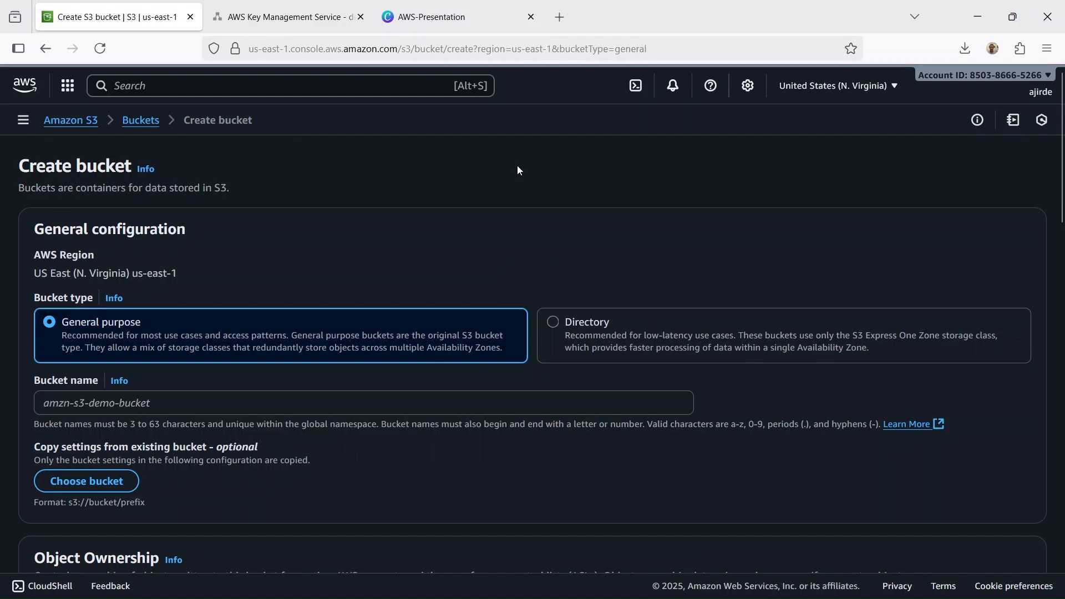
scroll(518, 170, "down", 2)
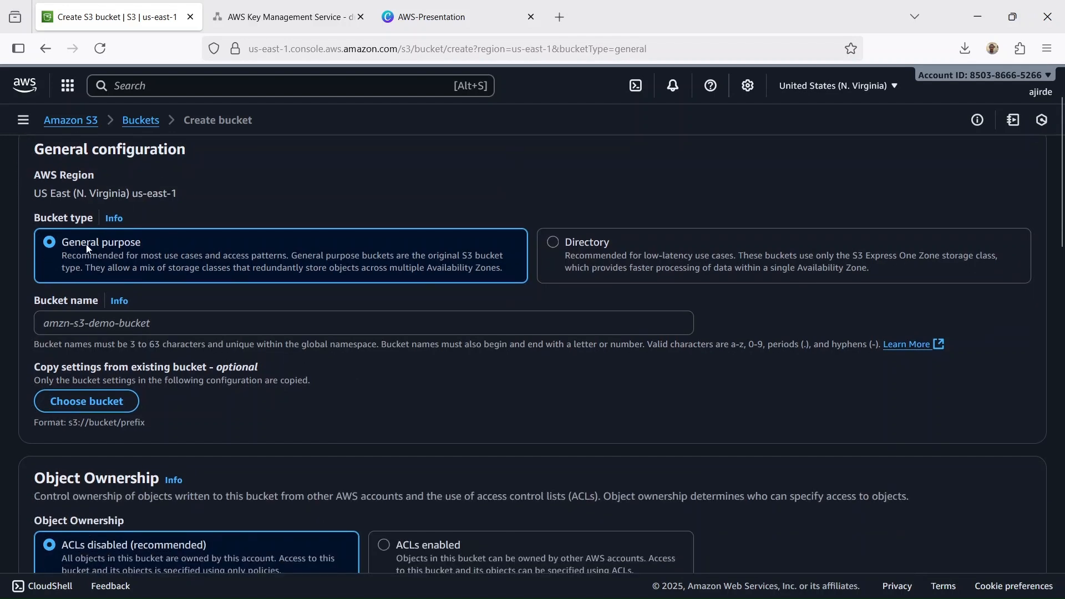
scroll(274, 174, "down", 2)
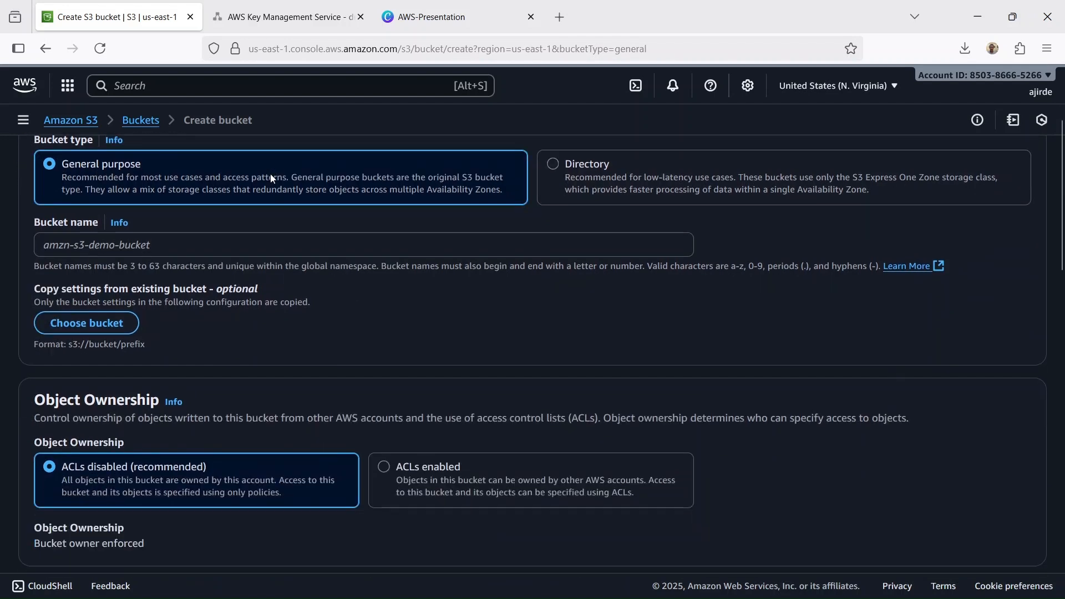
left_click(242, 251)
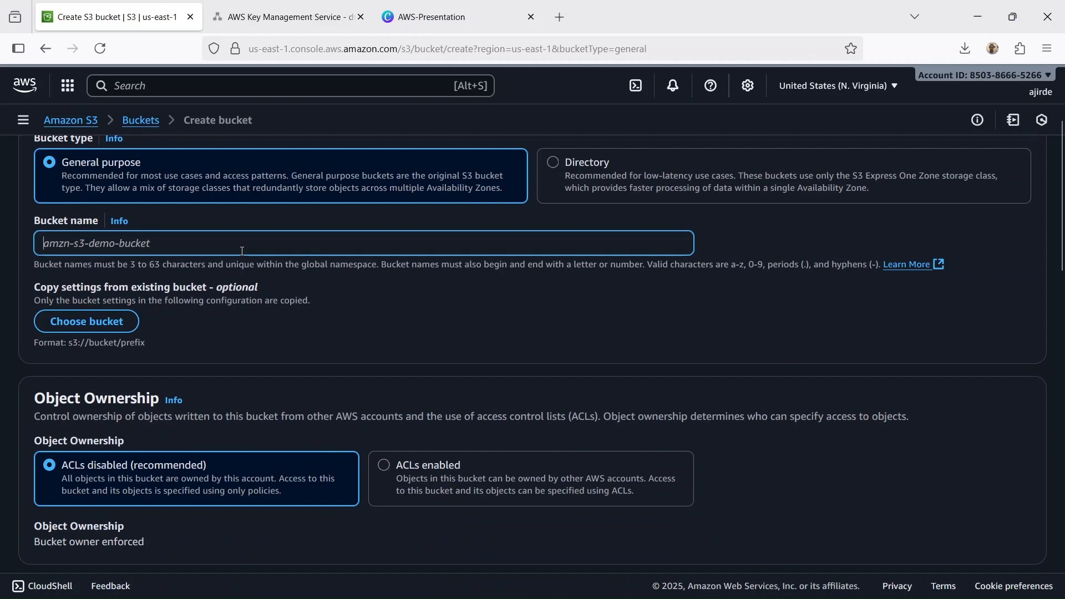
type("my-encryption-bucket-3409")
type("23")
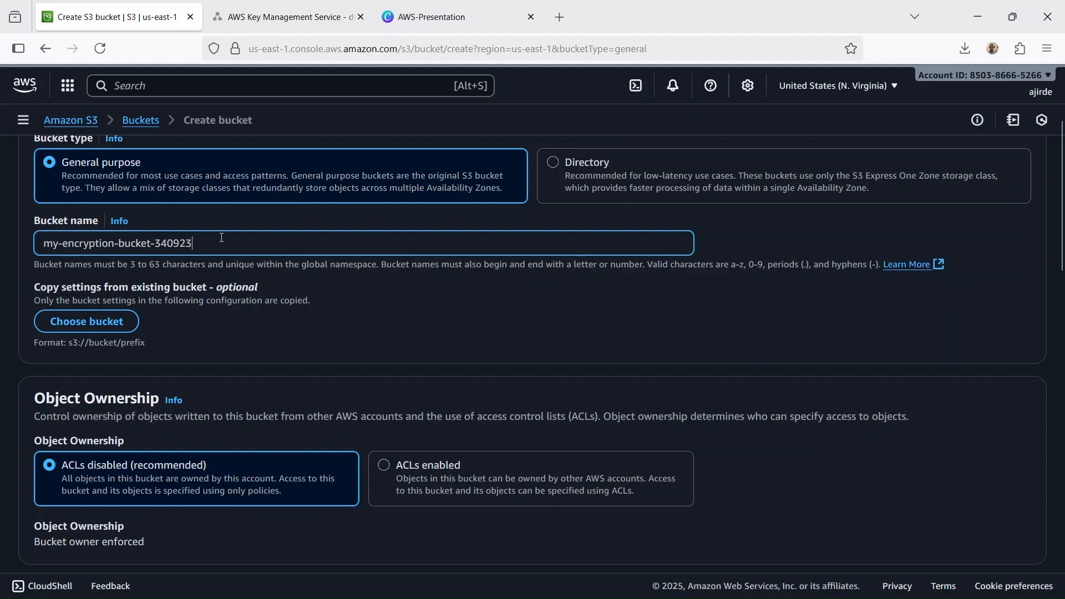
scroll(421, 237, "down", 4)
scroll(349, 238, "up", 5)
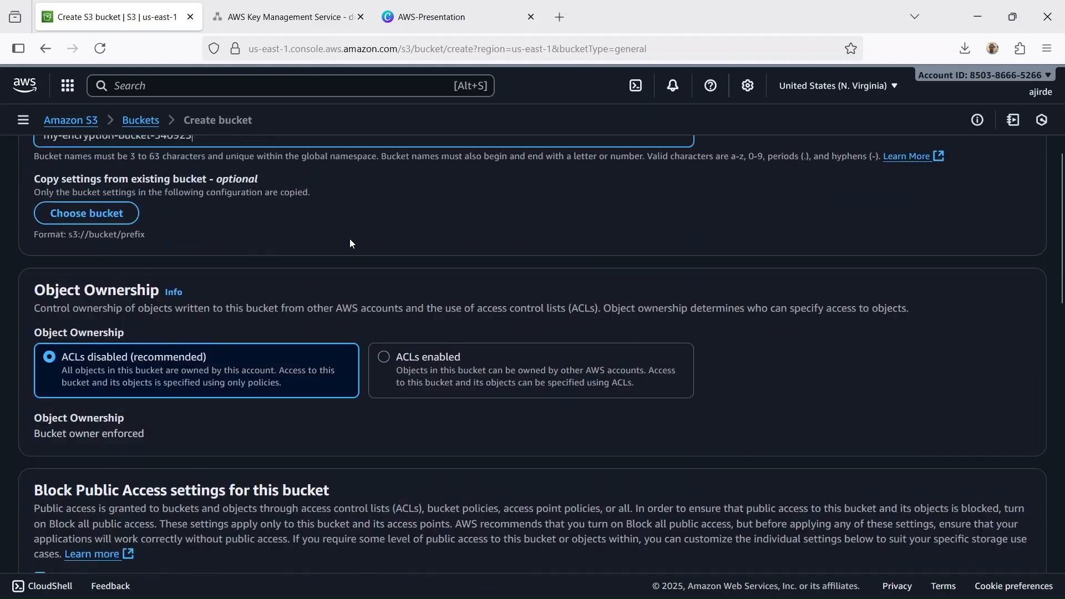
scroll(350, 243, "up", 1)
left_click(515, 379)
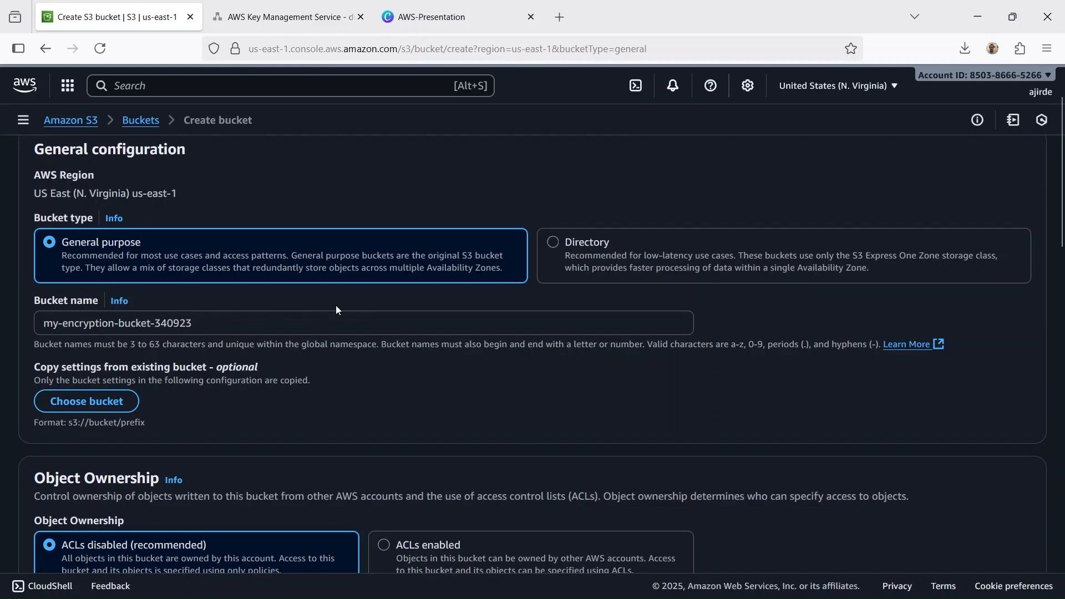
- Keep the default ownership, public access and versioning settings and set the bucket's default encryption type to SSE-KMS
scroll(335, 305, "down", 3)
scroll(332, 304, "up", 3)
scroll(334, 302, "down", 10)
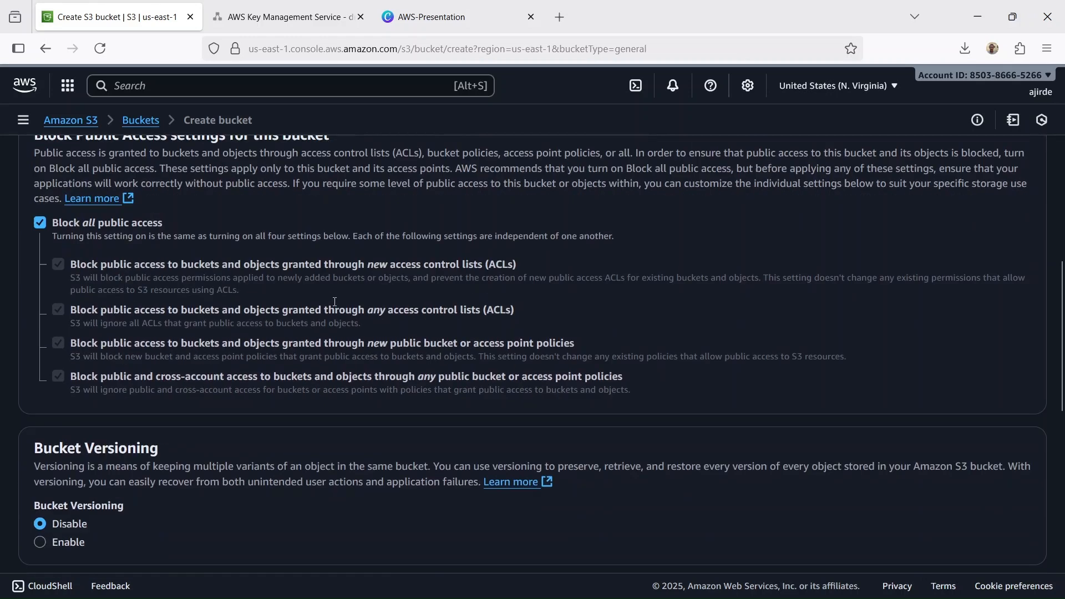
scroll(334, 302, "down", 10)
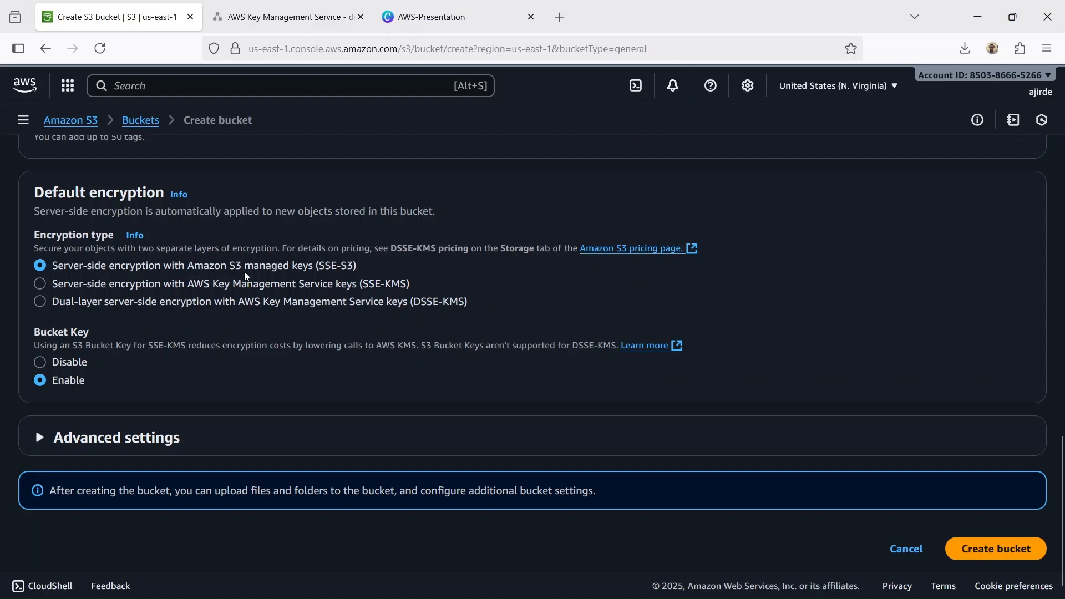
left_click(40, 284)
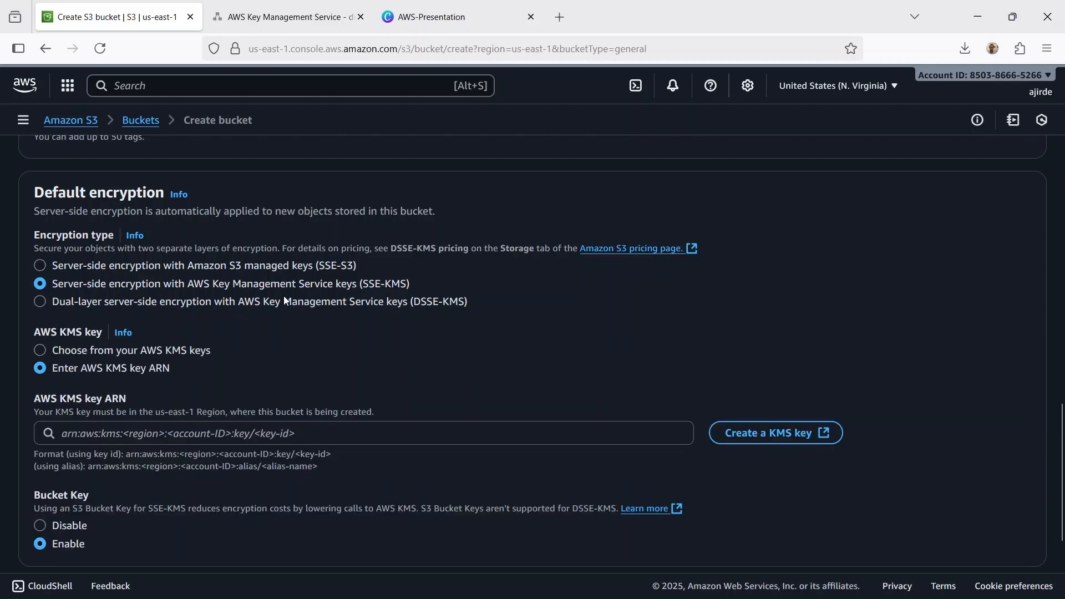
- Choose my-s3-encryption-key from the available AWS KMS keys, keep the Bucket Key enabled and create the bucket
scroll(284, 300, "down", 2)
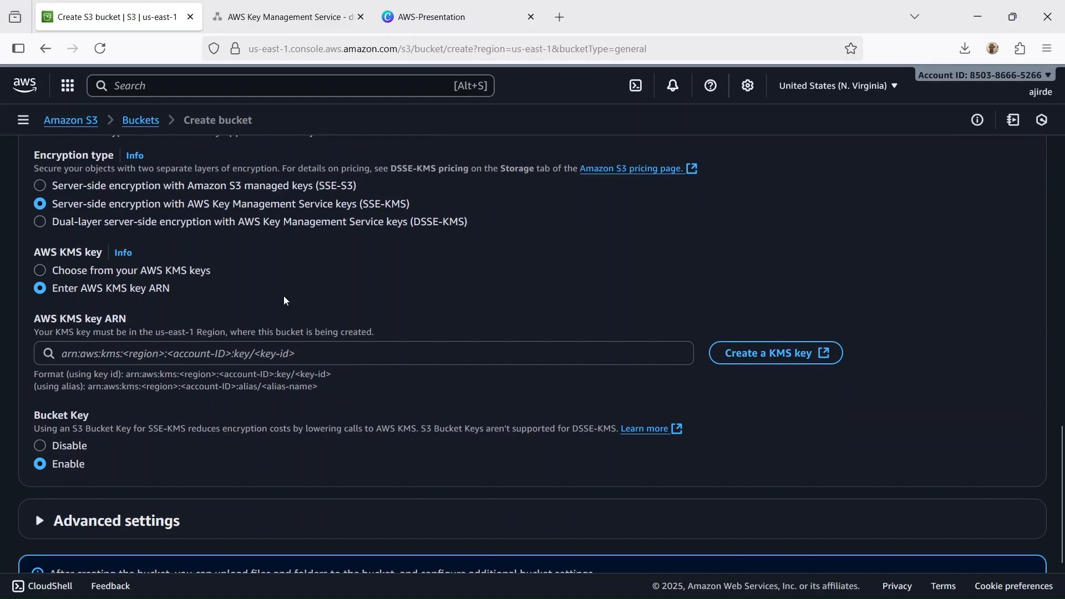
left_click(41, 271)
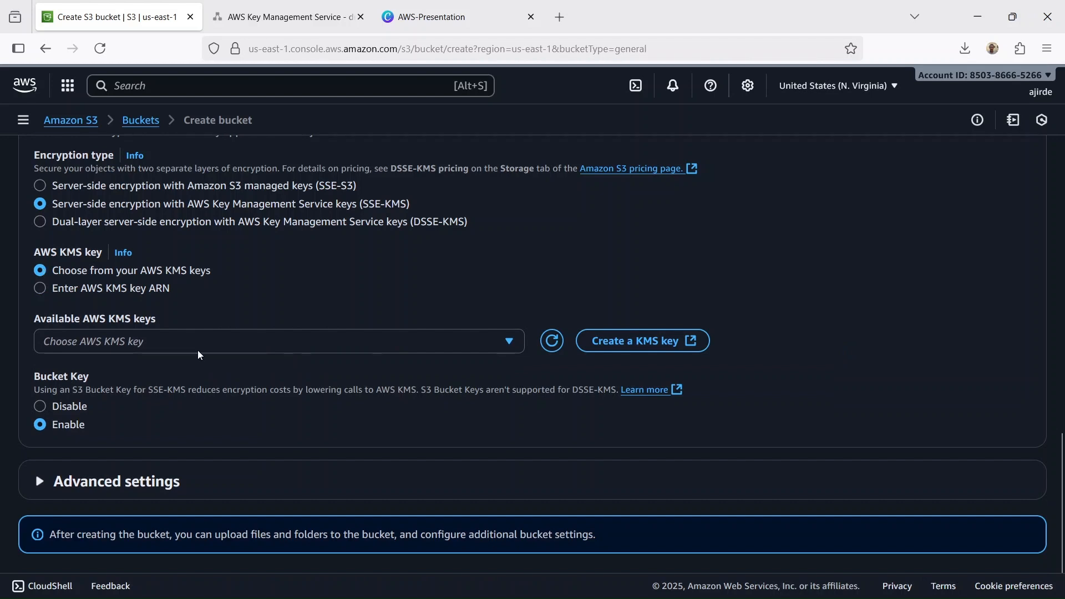
left_click(507, 341)
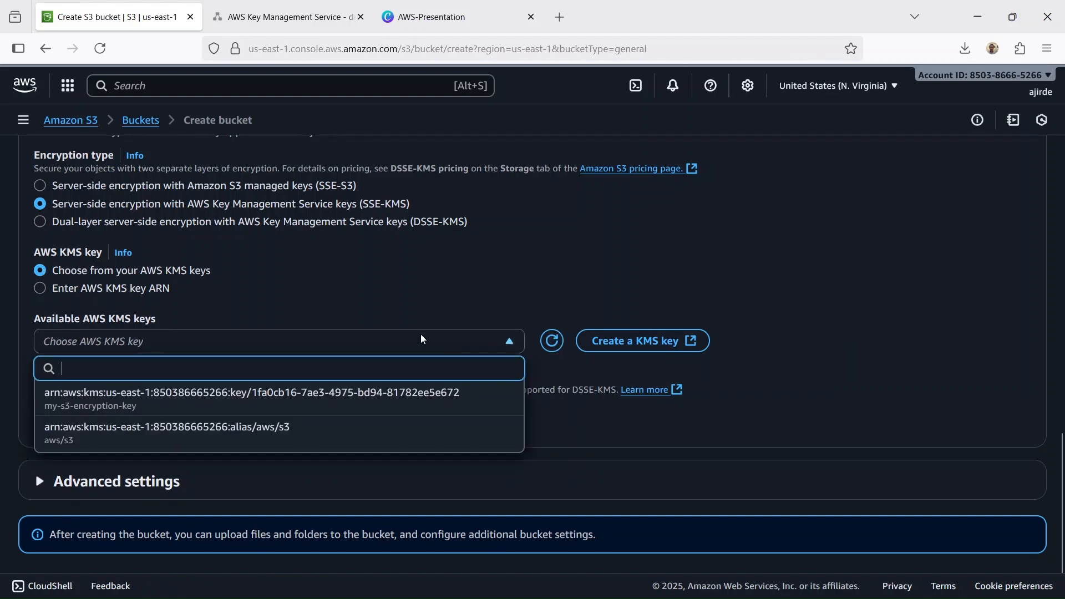
left_click(227, 402)
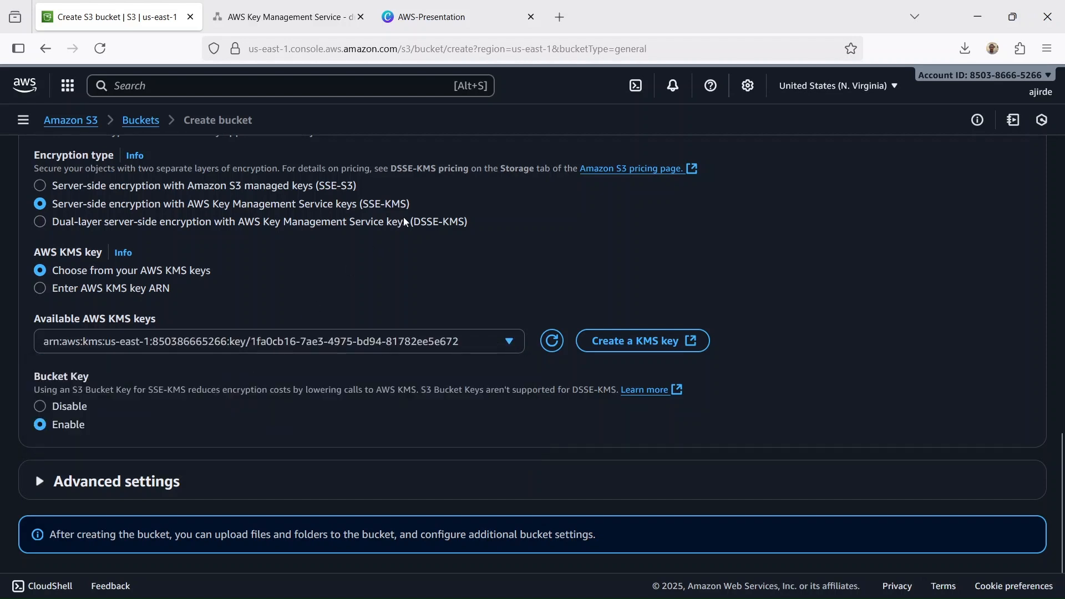
scroll(401, 226, "down", 2)
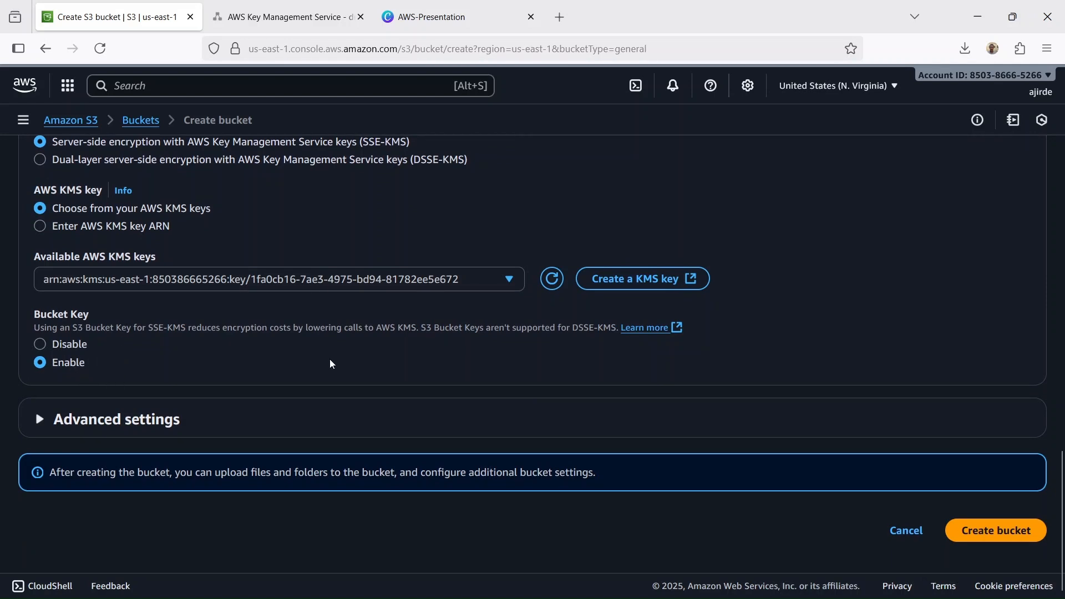
left_click(506, 277)
left_click(506, 277)
left_click(1011, 531)
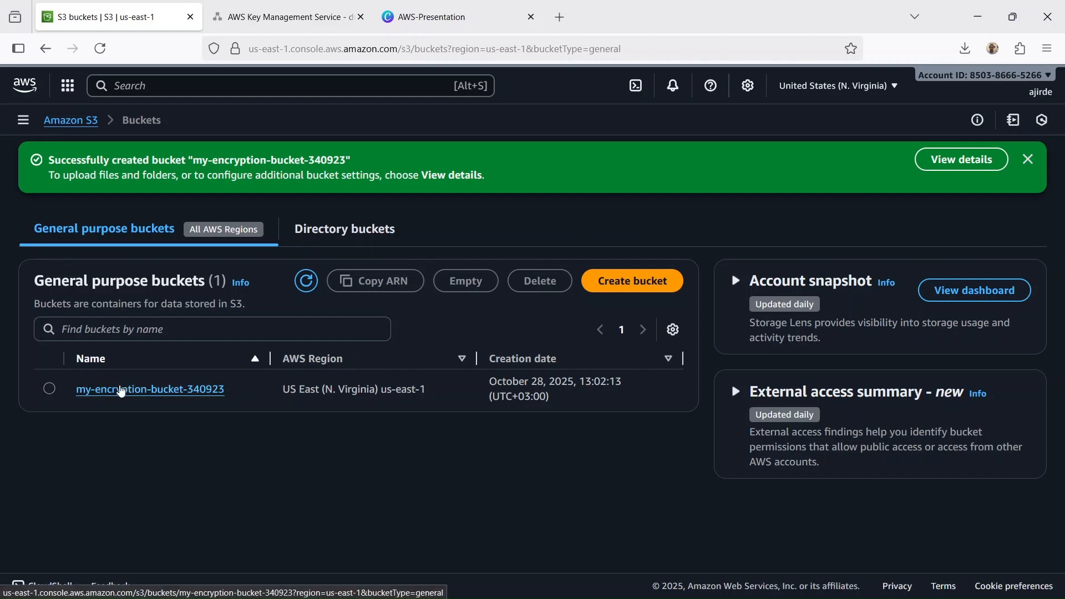
- Open my-encryption-bucket-340923, upload Company Employee Information.txt to it and check the upload status
left_click(119, 390)
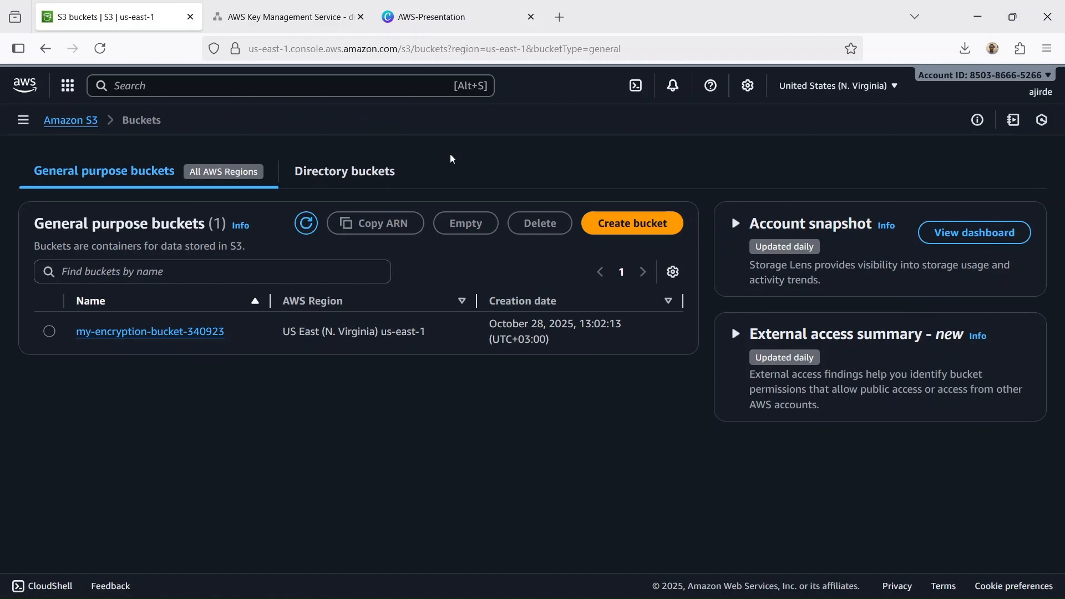
left_click(181, 334)
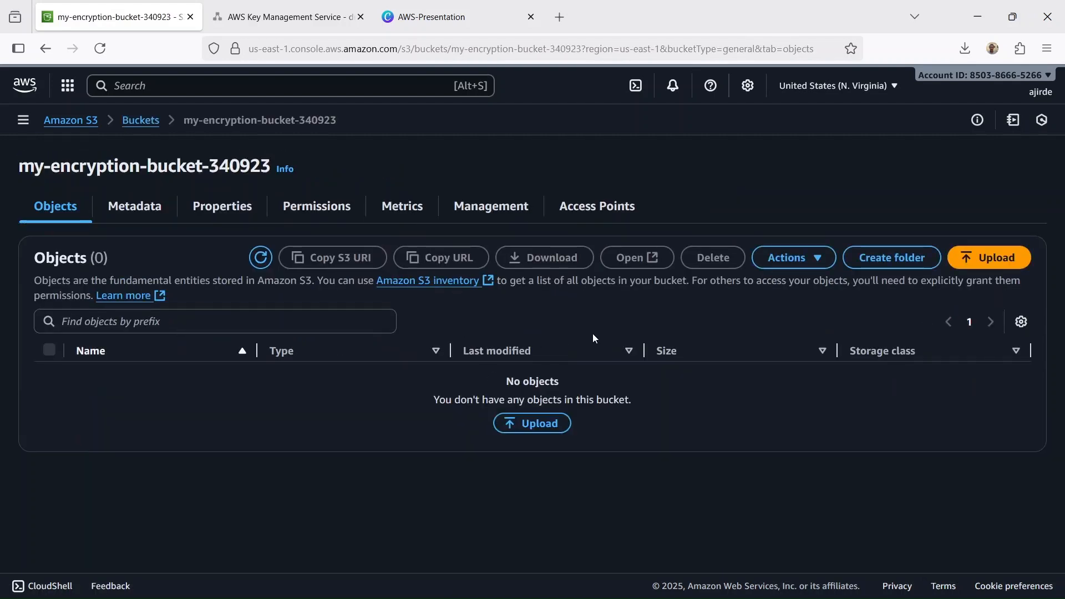
left_click(990, 256)
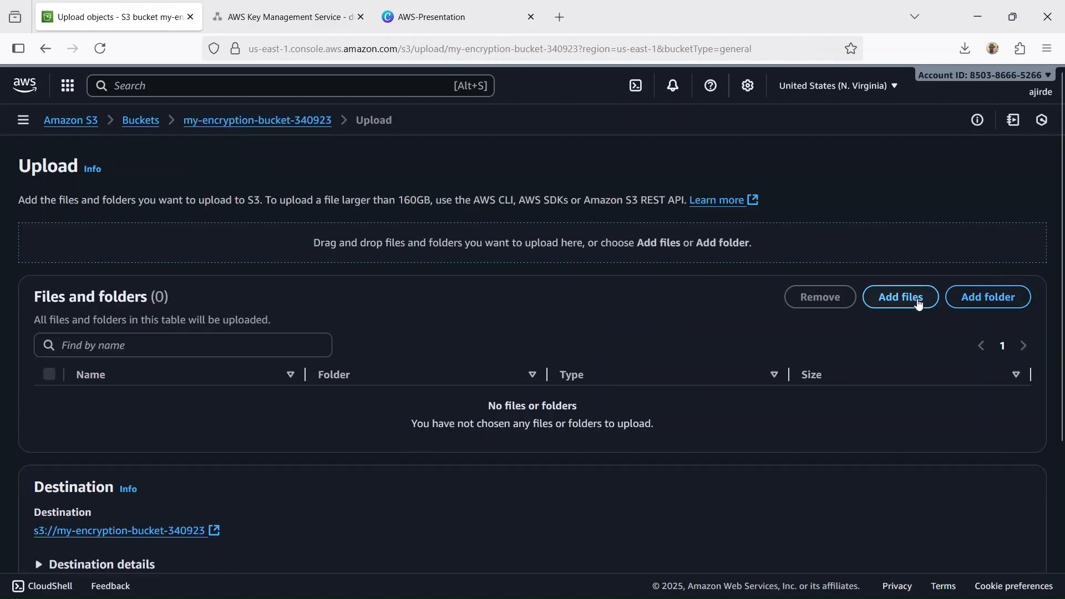
left_click(900, 298)
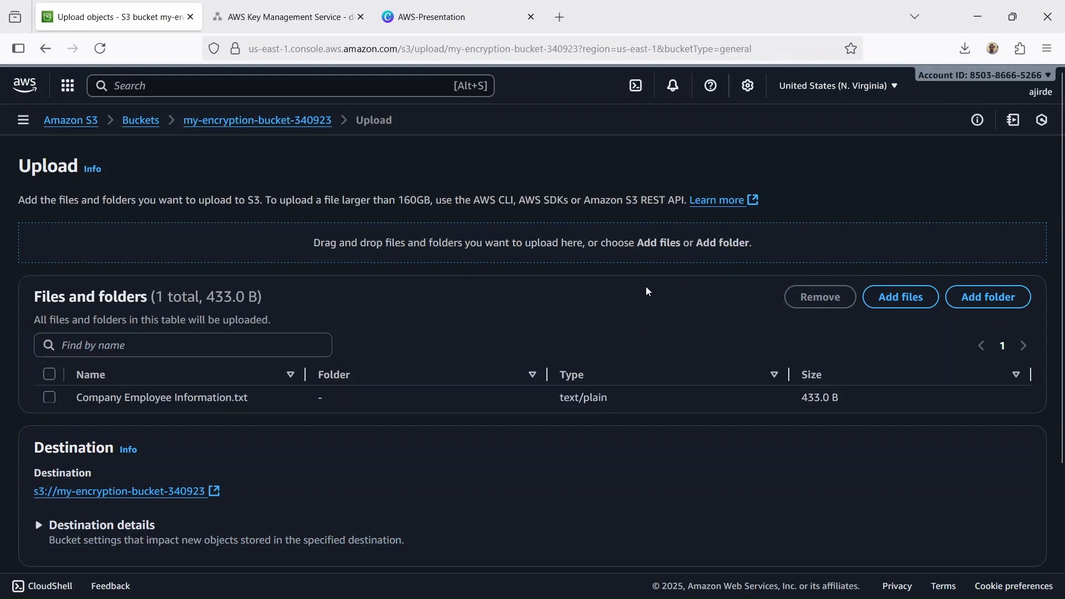
scroll(645, 287, "down", 3)
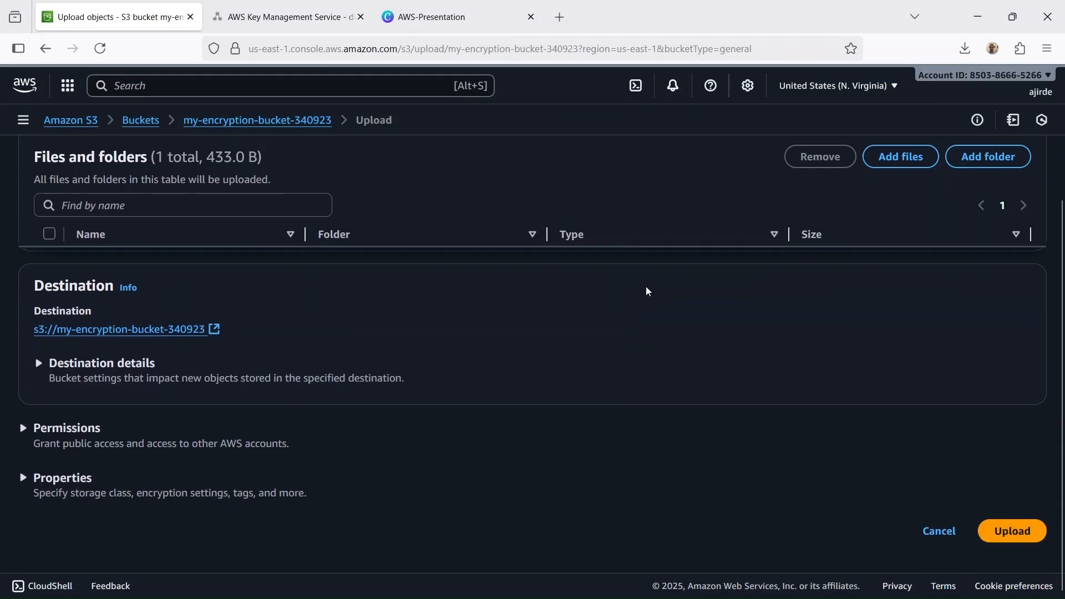
left_click(1026, 541)
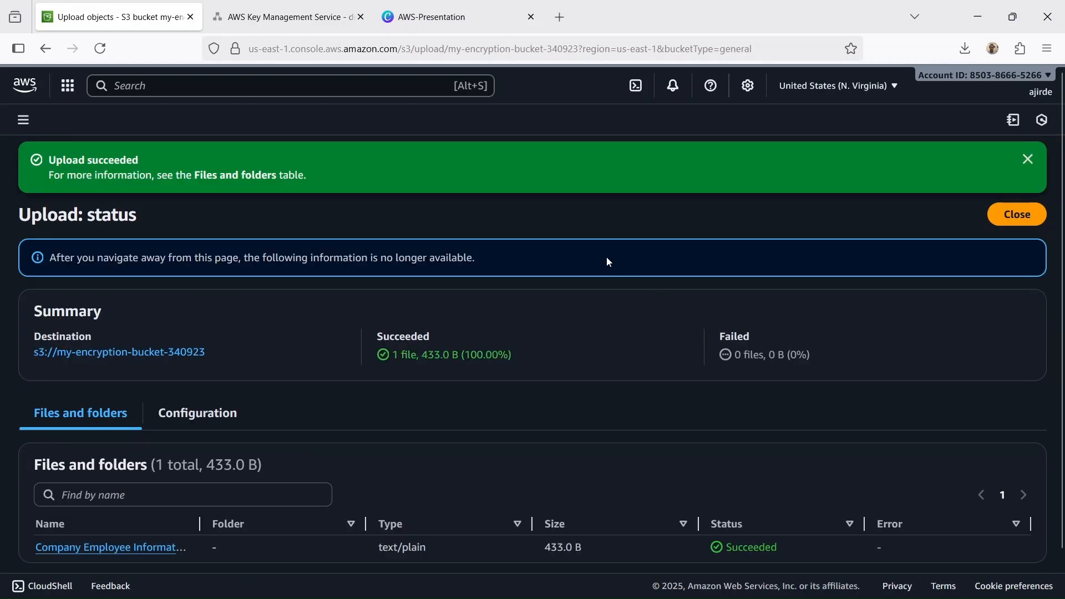
scroll(610, 261, "down", 2)
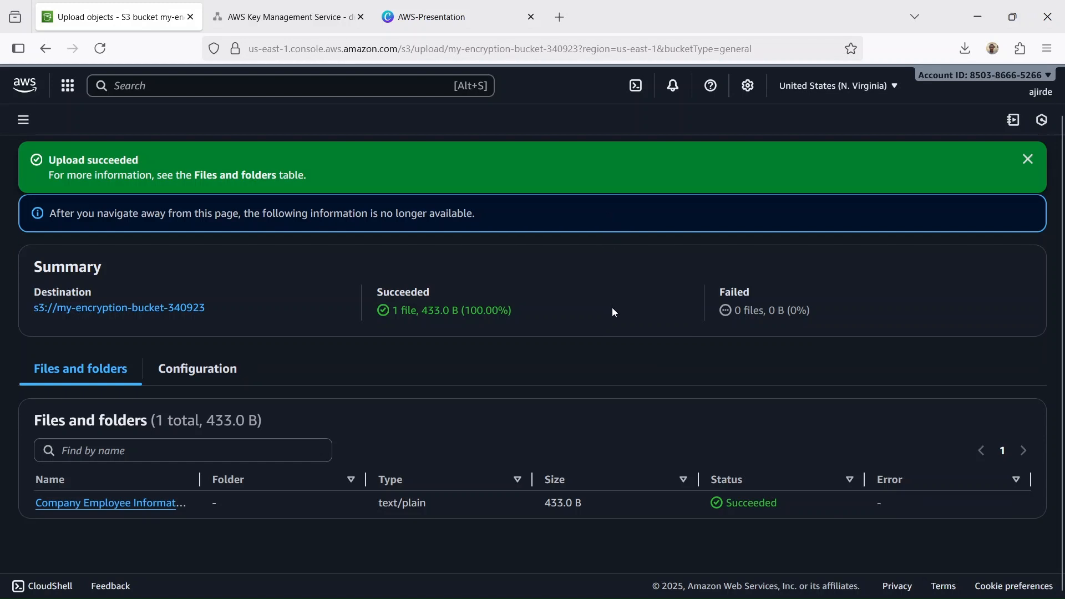
scroll(614, 312, "up", 2)
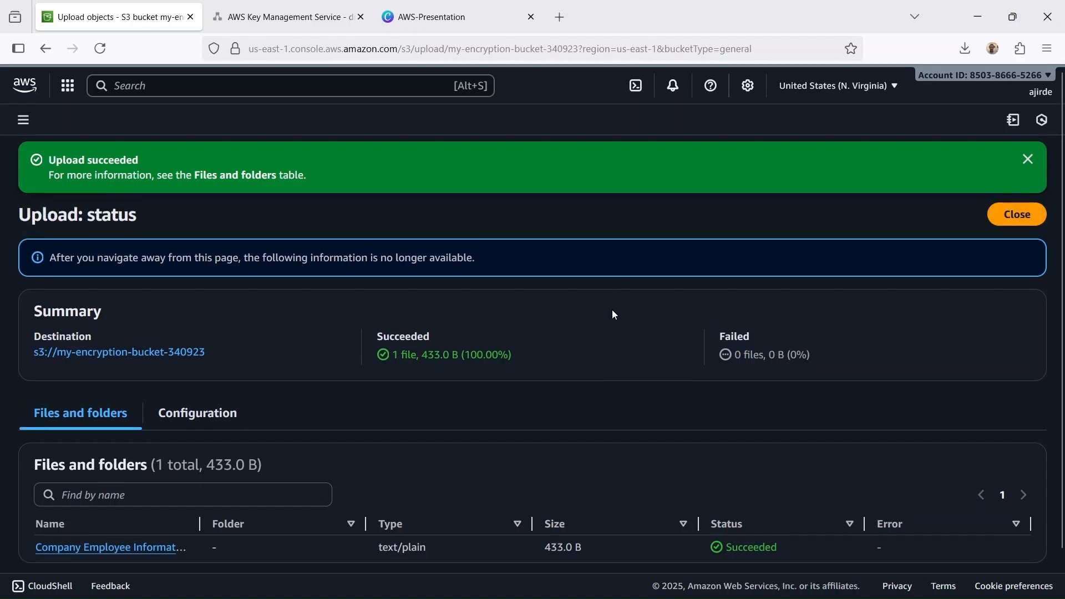
left_click(1027, 160)
- Reopen my-encryption-bucket-340923 from the bucket list and examine the server-side encryption settings of Company Employee Information.txt
left_click(142, 294)
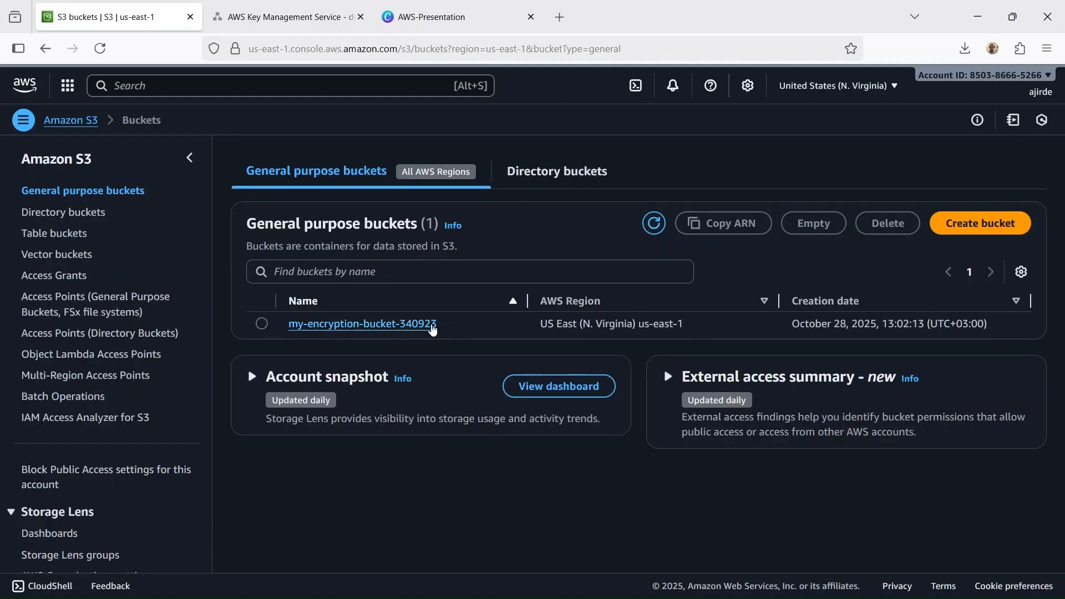
left_click(410, 327)
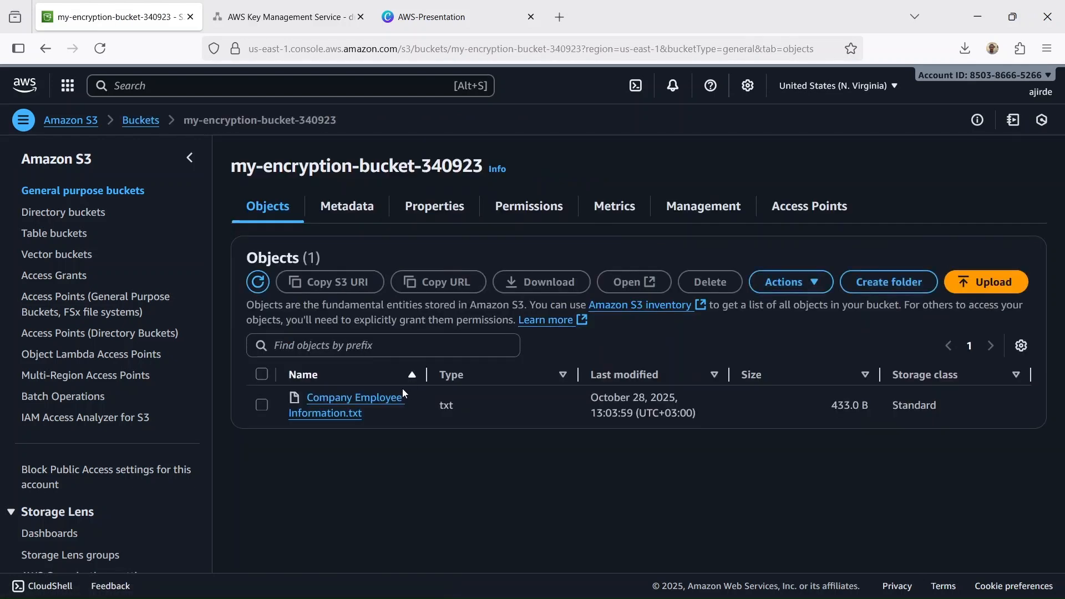
left_click(346, 410)
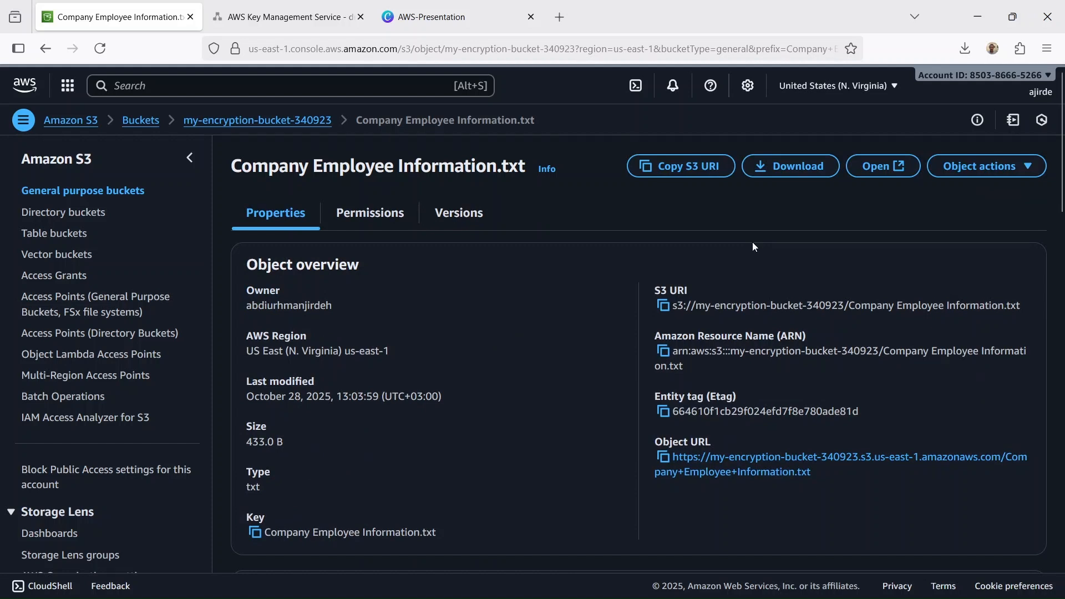
scroll(753, 244, "down", 8)
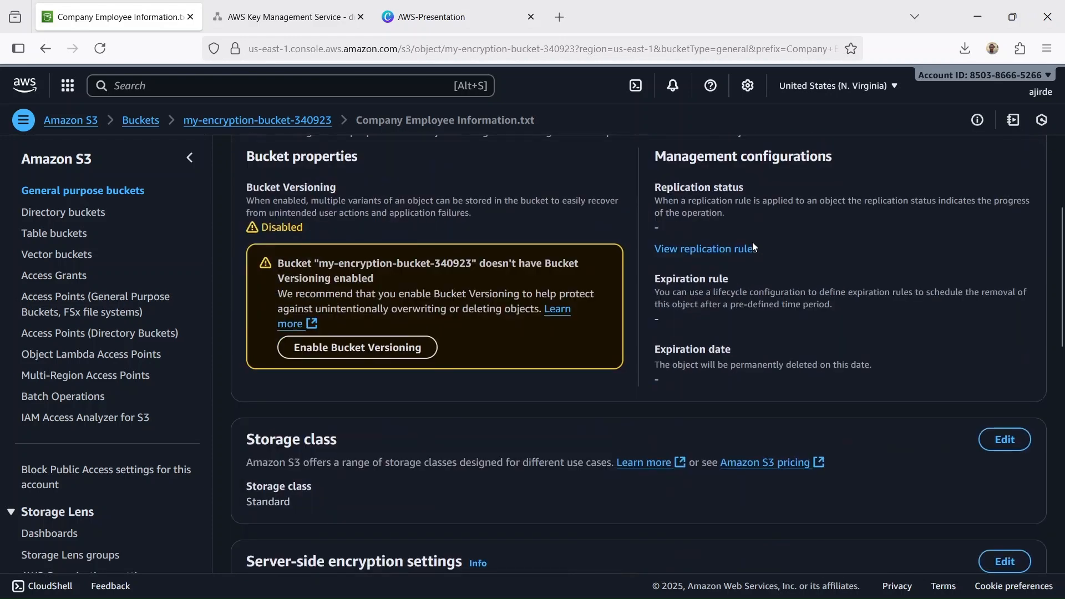
scroll(752, 242, "down", 5)
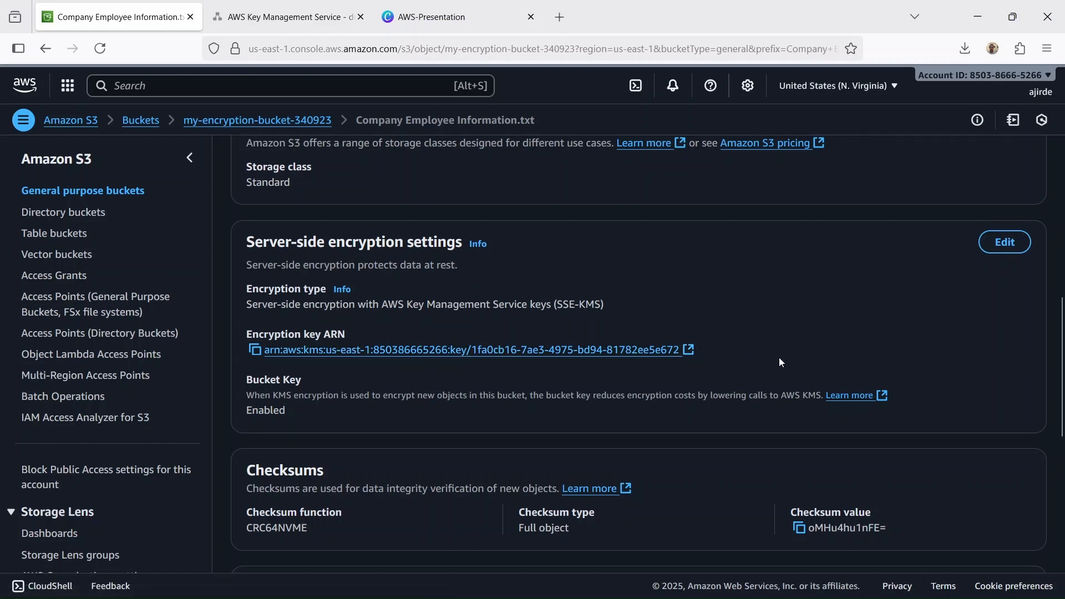
- View the contents of Company Employee Information.txt in the browser and return to the object's details
scroll(778, 361, "up", 5)
scroll(777, 362, "up", 6)
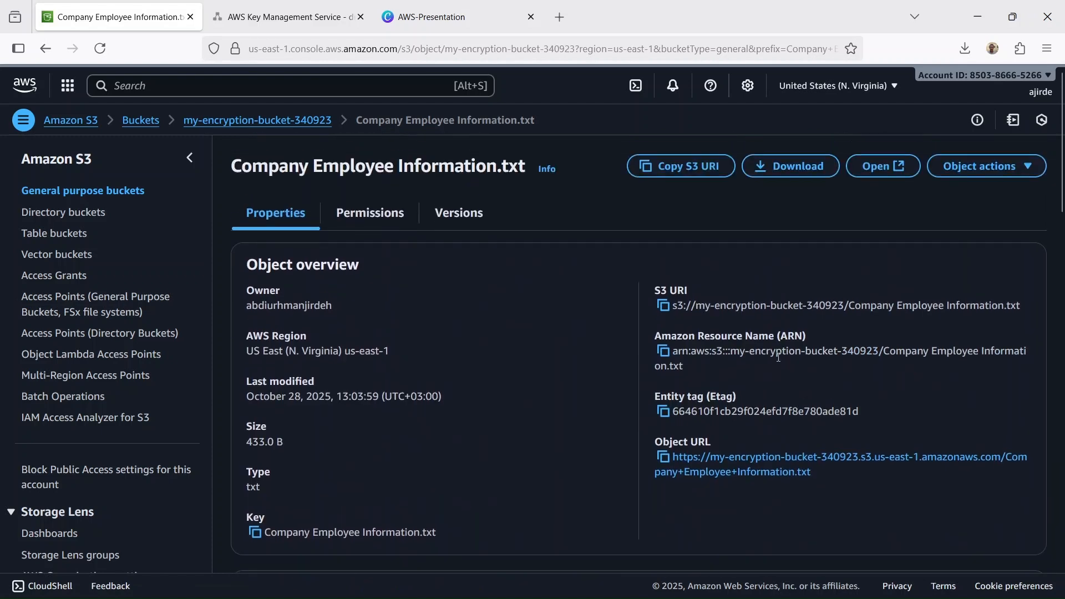
left_click(883, 167)
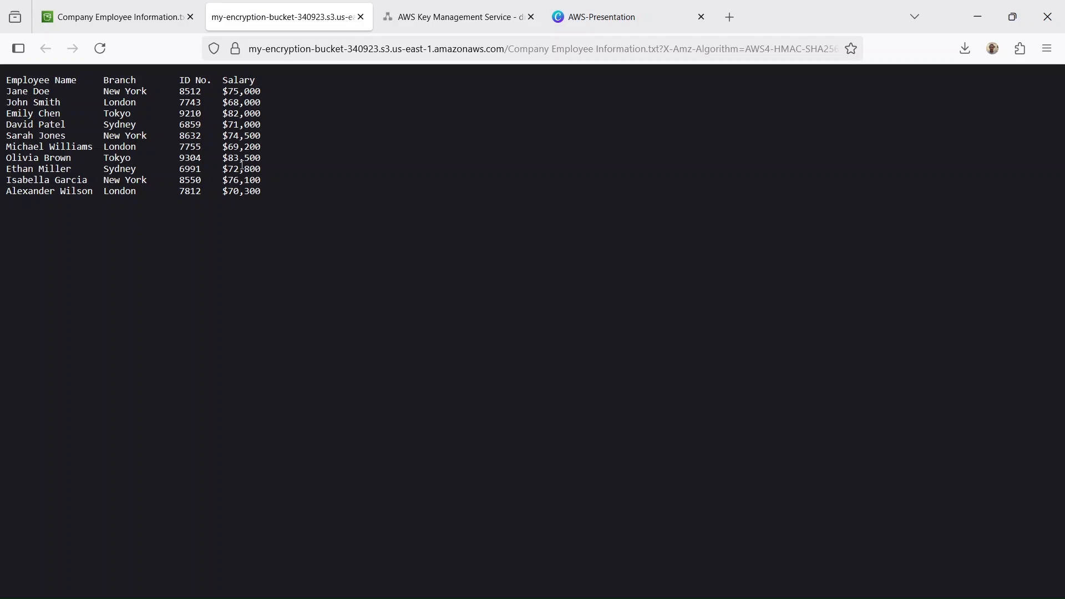
left_click(360, 16)
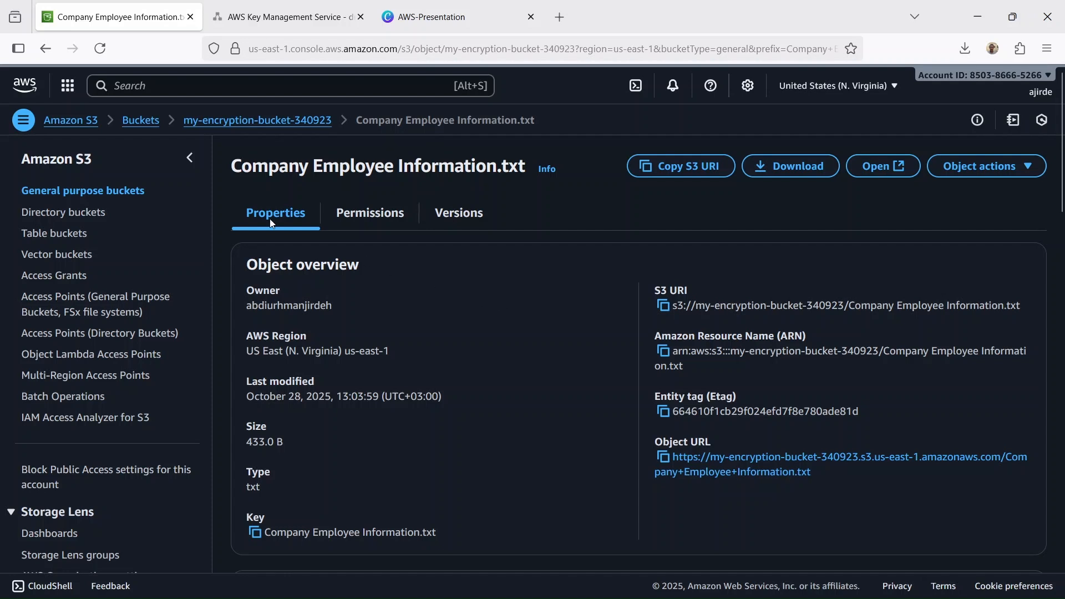
- Return to the console home, search for iam and open the IAM users list
left_click(24, 85)
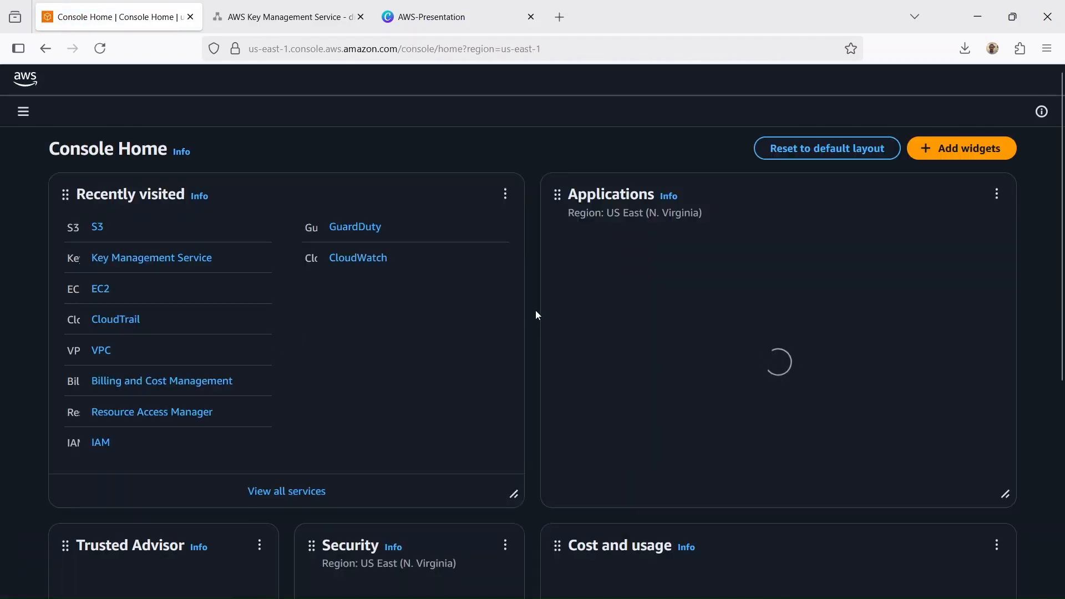
left_click(265, 93)
type("iam")
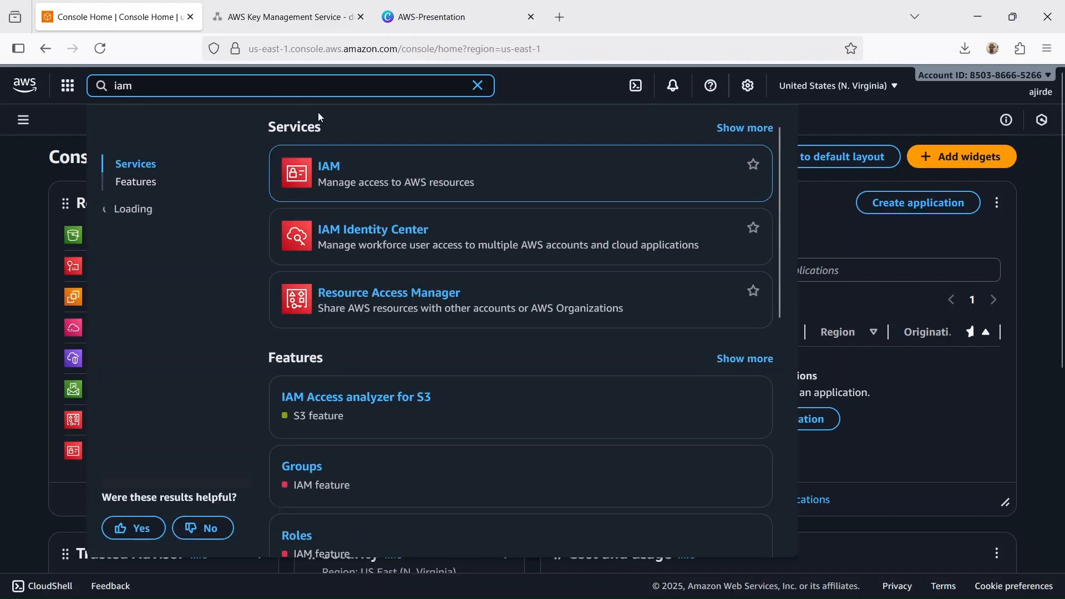
left_click(340, 158)
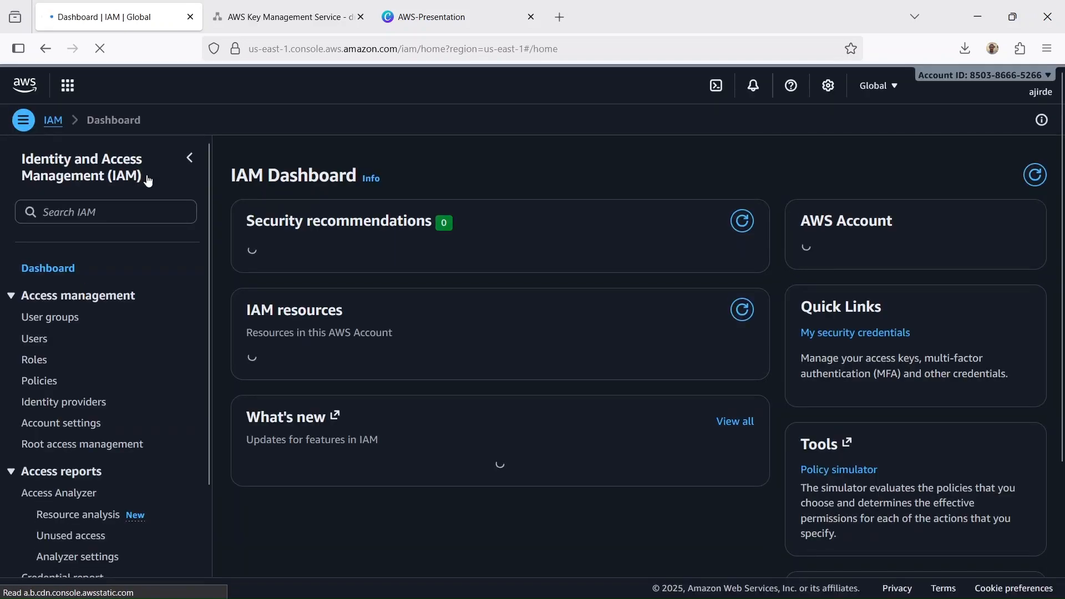
left_click(36, 338)
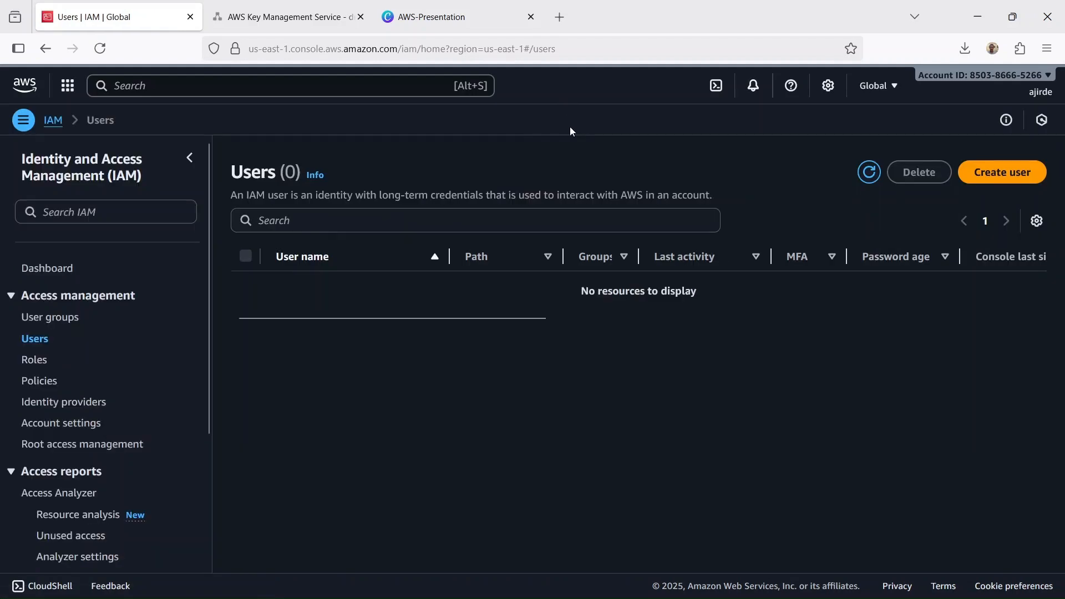
- Start creating an IAM user named S3-Admin-User with access to the AWS Management Console
left_click(1004, 174)
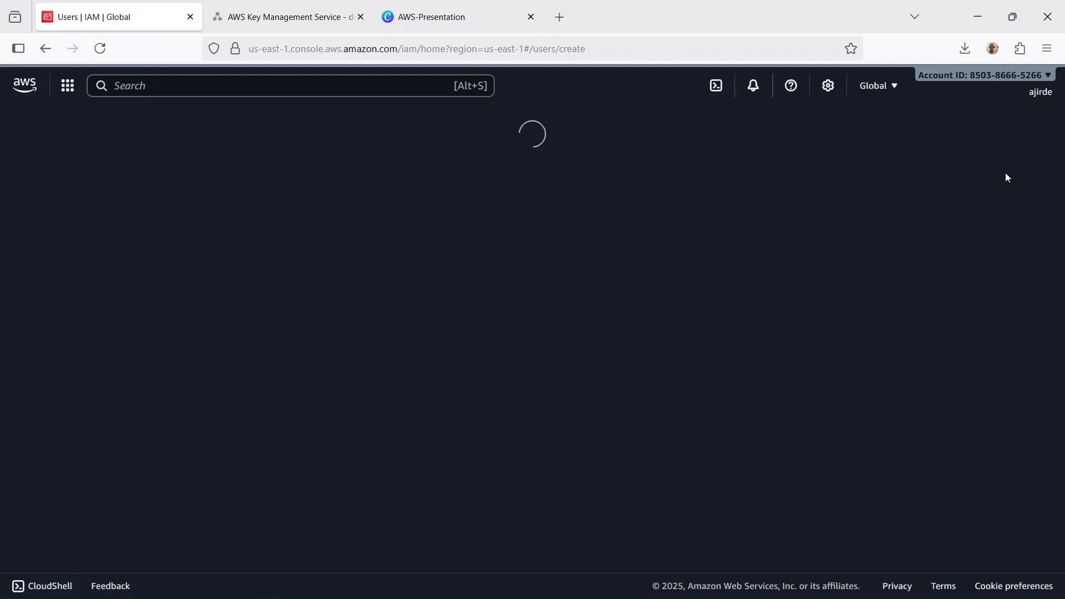
key("ctrl+v")
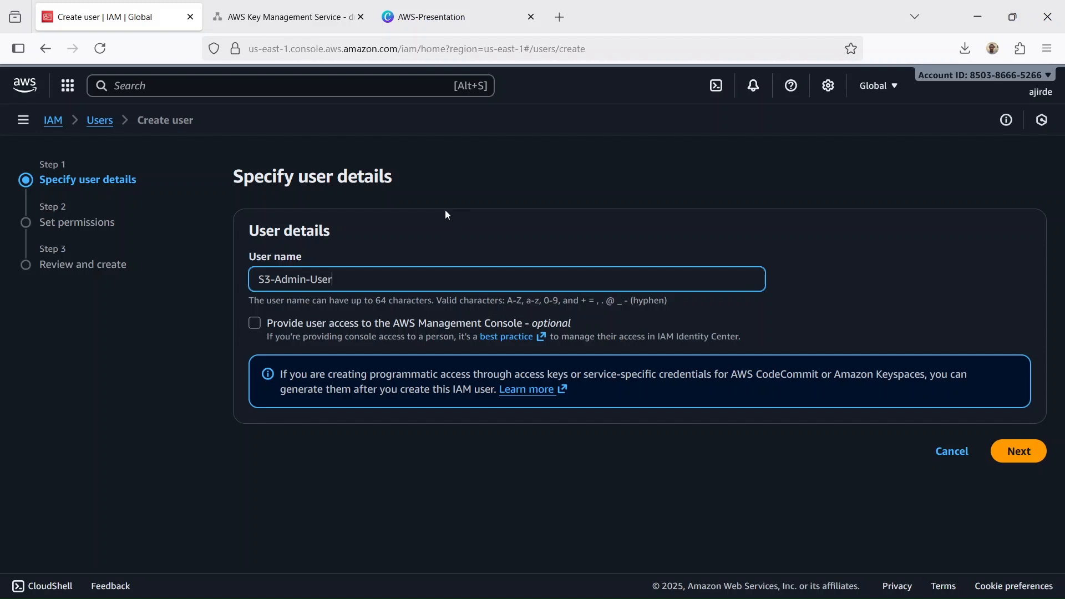
left_click(255, 323)
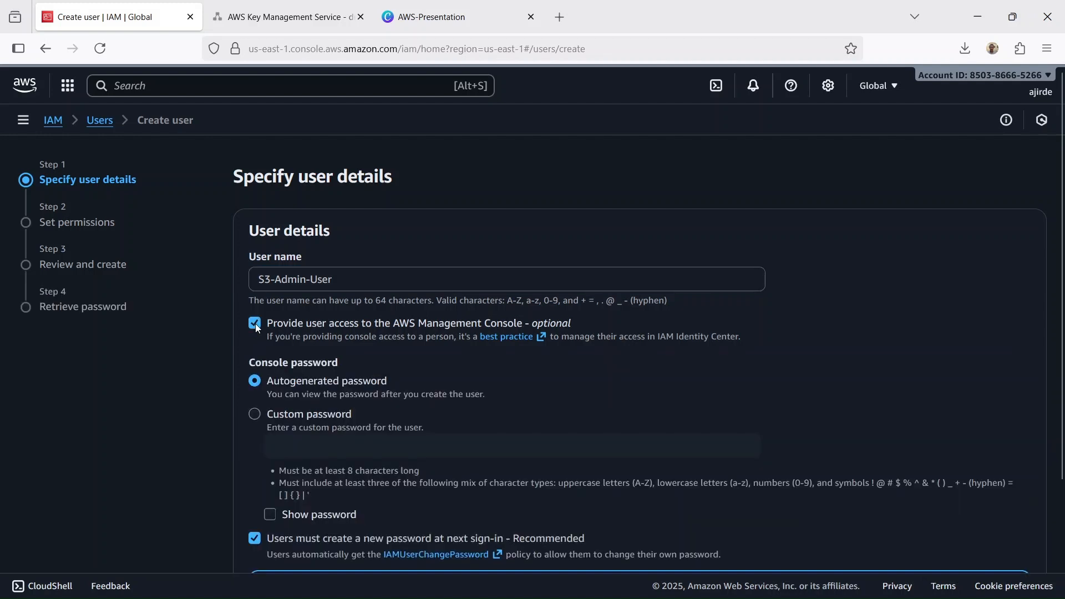
- Set a custom console password for S3-Admin-User, turn off the new-password requirement at next sign-in and continue to the permissions
scroll(480, 365, "down", 2)
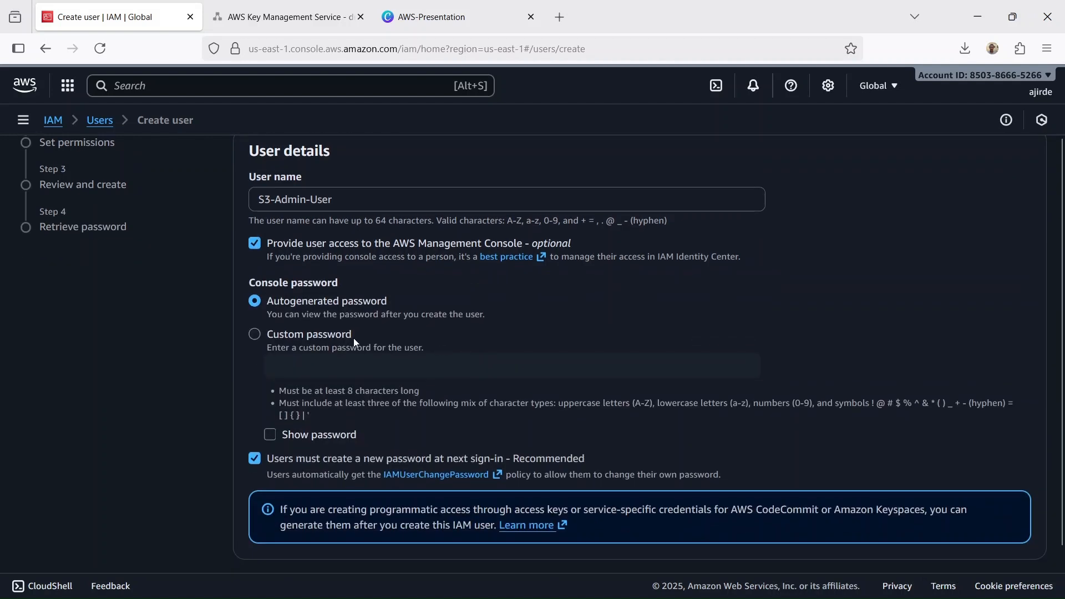
left_click(305, 335)
left_click(306, 367)
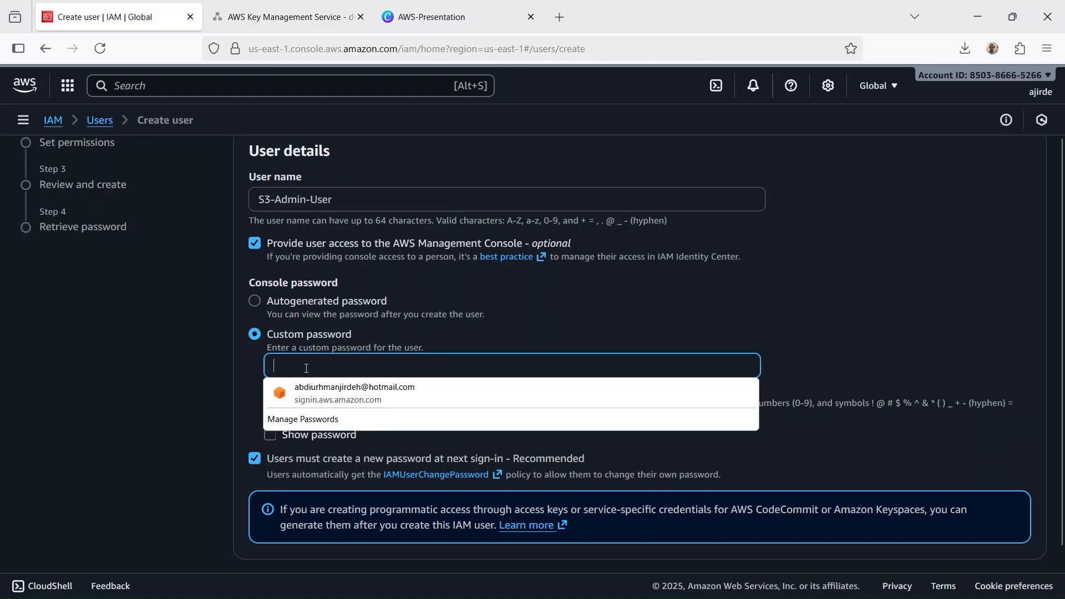
type("****")
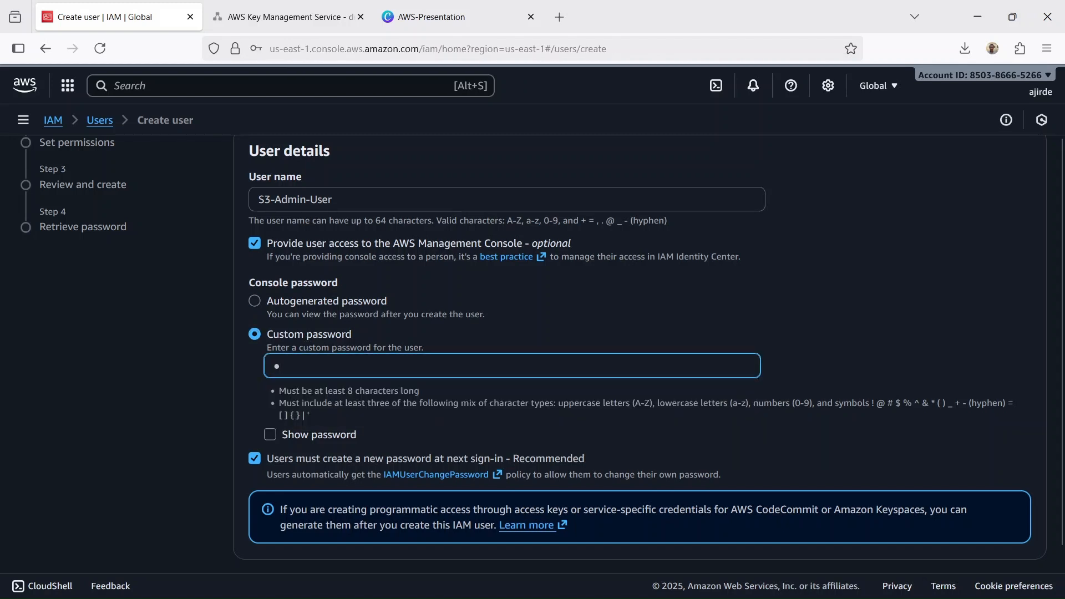
type("*****")
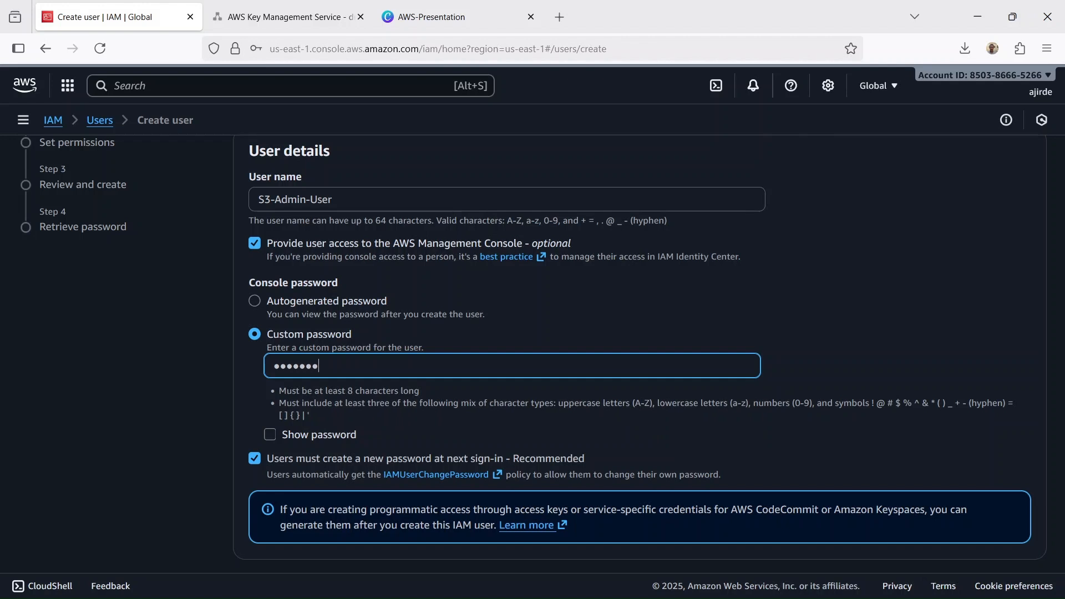
type("**")
scroll(557, 260, "down", 1)
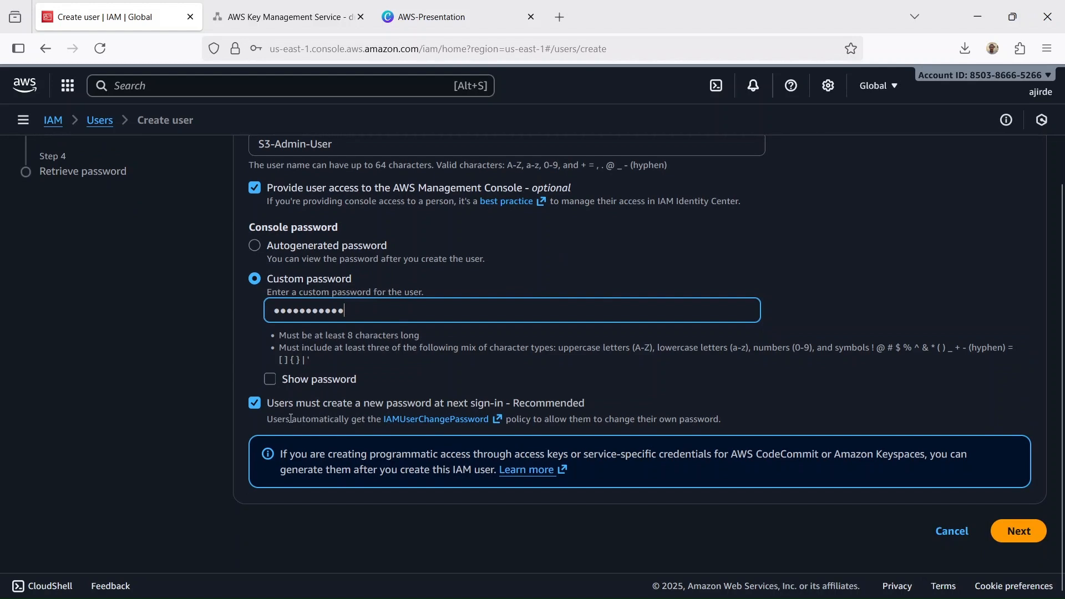
left_click(254, 403)
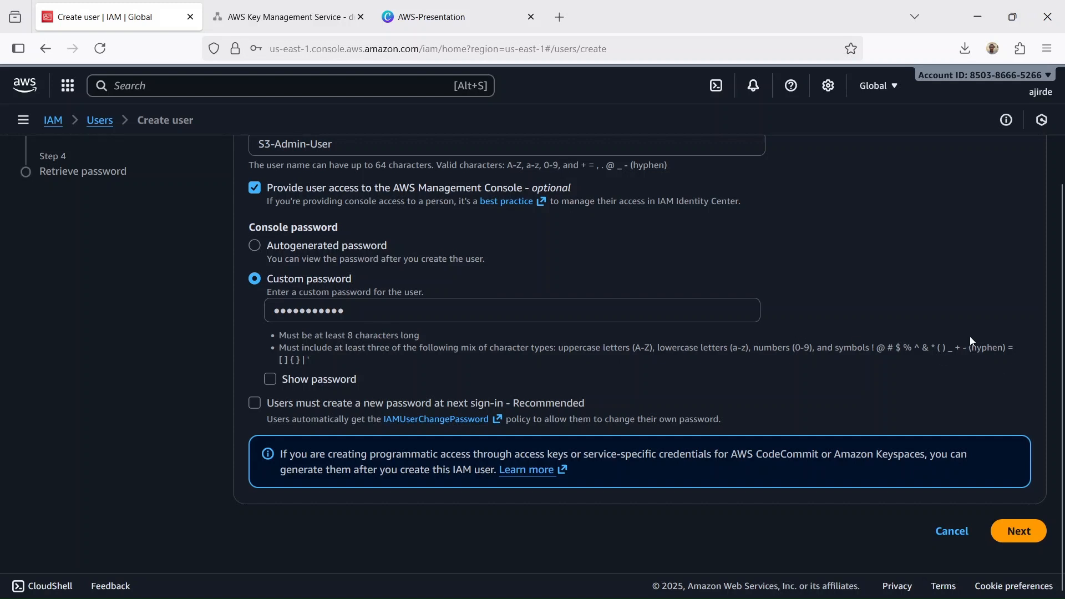
scroll(970, 337, "up", 3)
scroll(970, 336, "down", 3)
left_click(1021, 533)
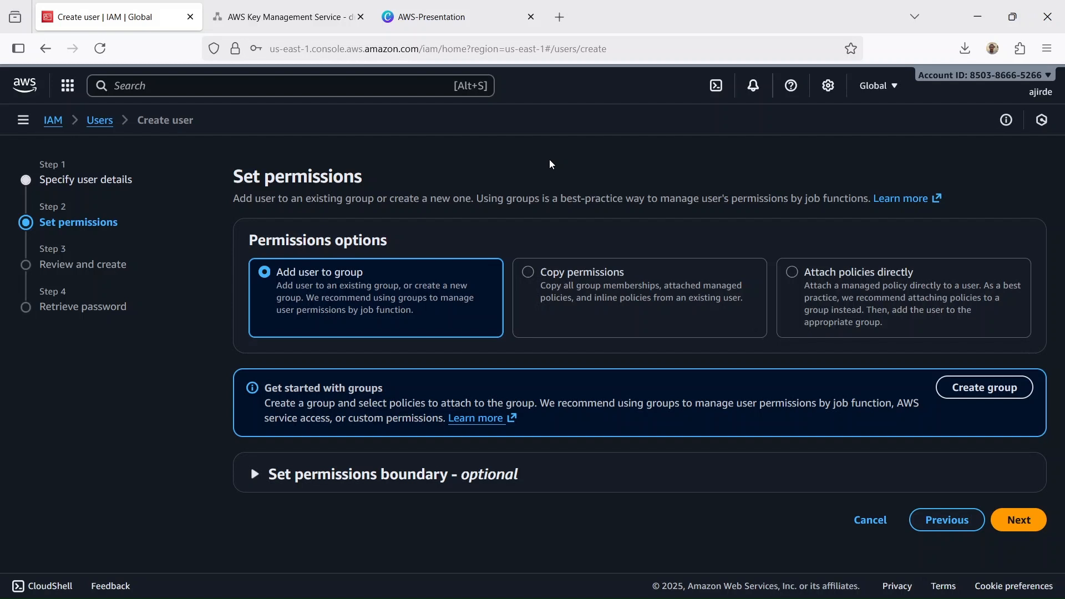
- Choose to attach policies directly, search the policies for s3 and select AmazonS3FullAccess for the new user
left_click(830, 273)
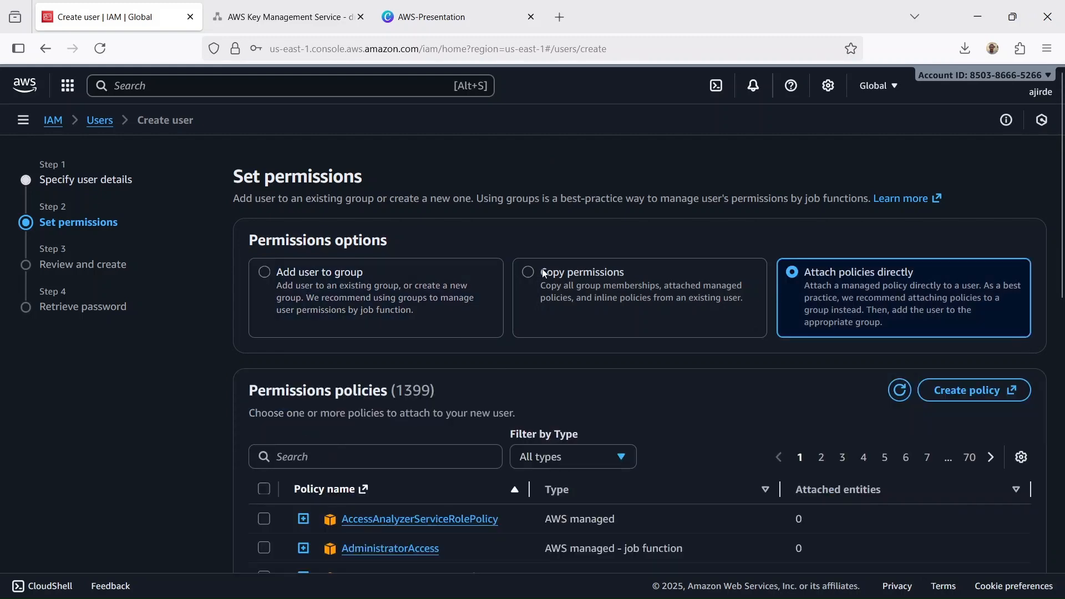
scroll(544, 273, "down", 4)
left_click(381, 210)
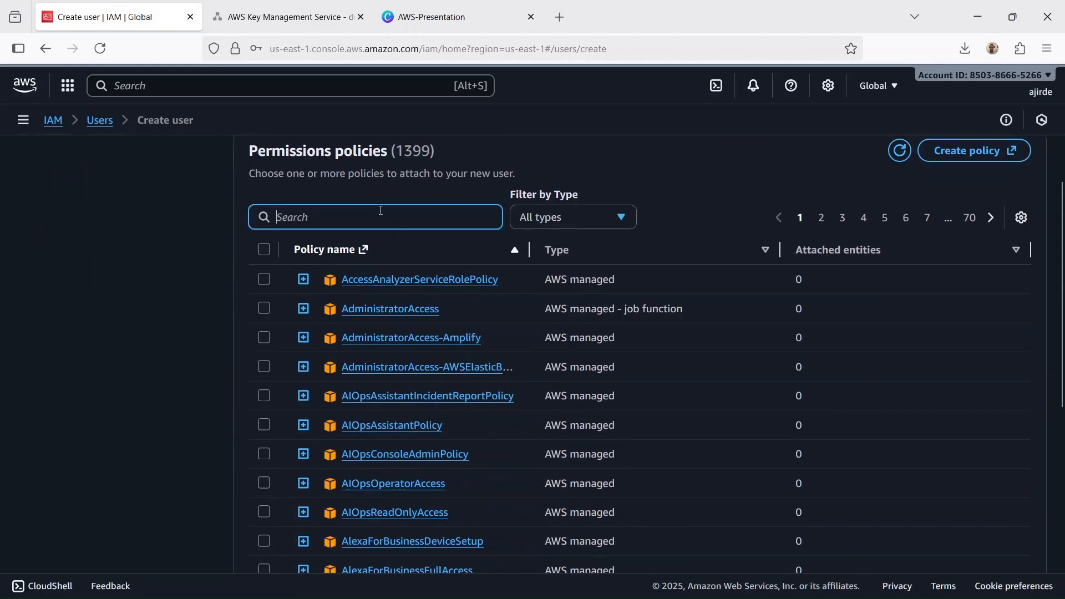
type("s3")
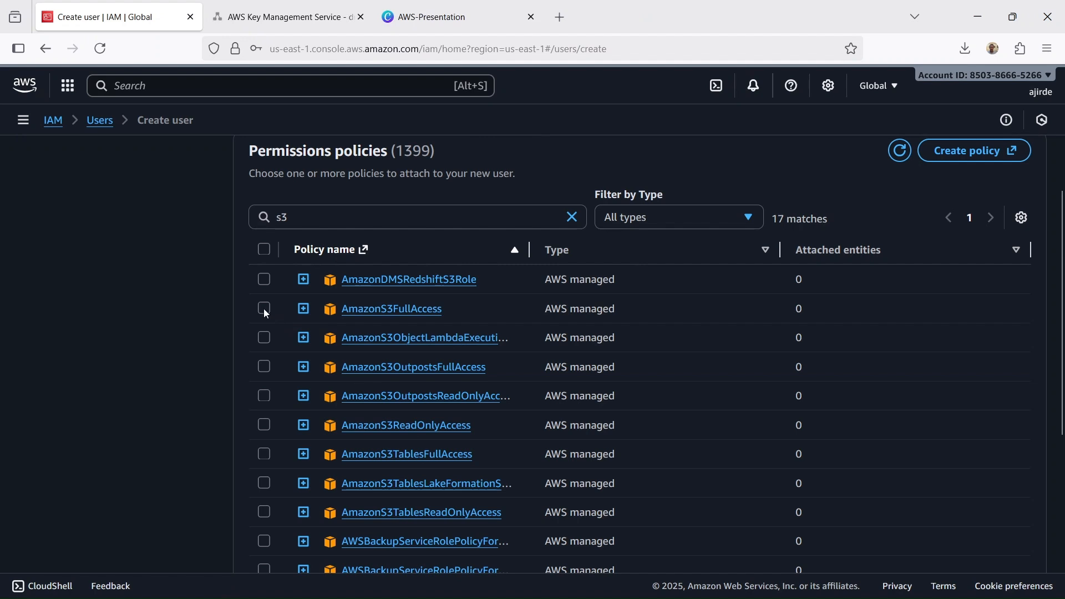
left_click(264, 310)
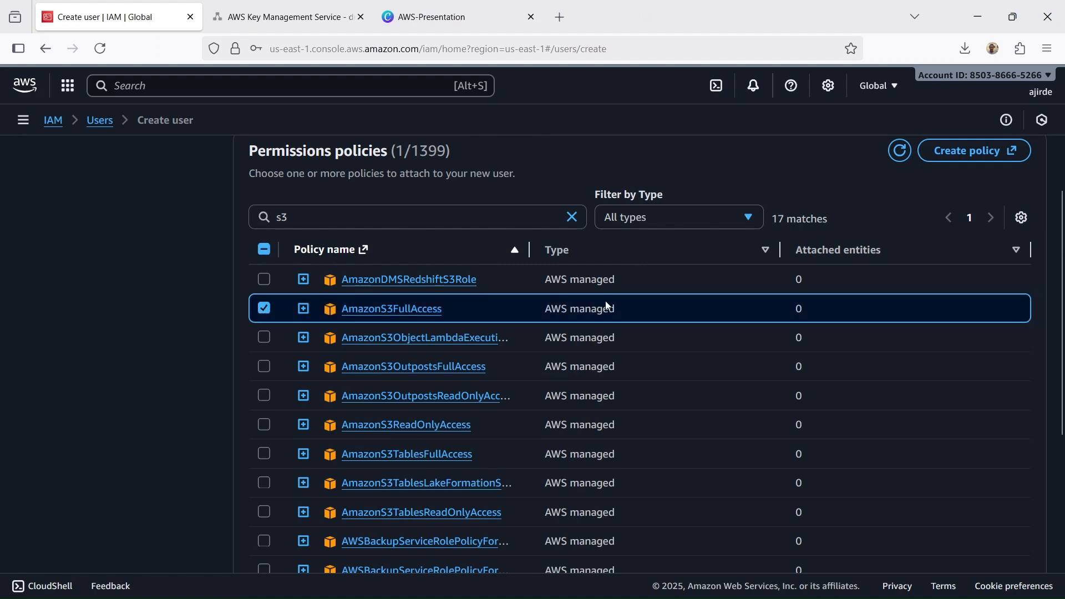
- Check the optional permissions boundary, leave it unused and create the S3-Admin-User account
scroll(620, 301, "down", 2)
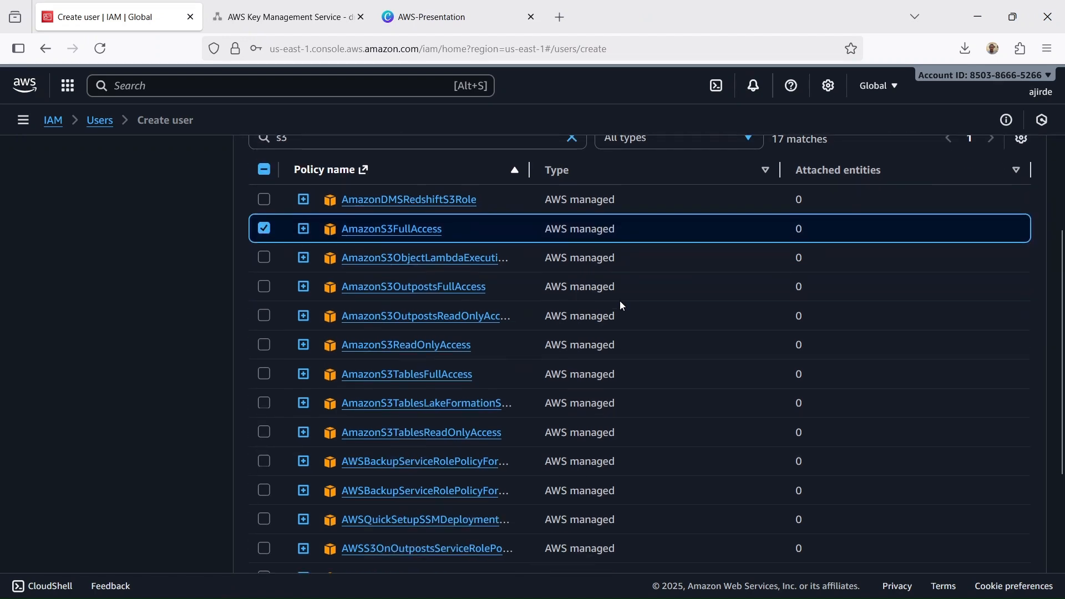
scroll(621, 301, "down", 4)
scroll(620, 306, "down", 1)
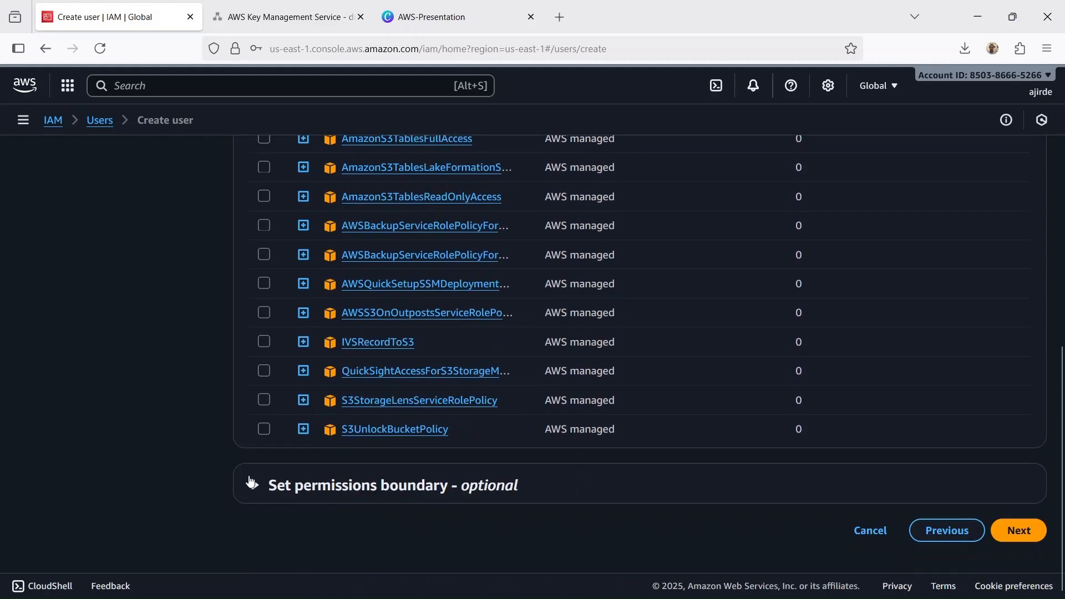
left_click(264, 491)
scroll(694, 449, "down", 2)
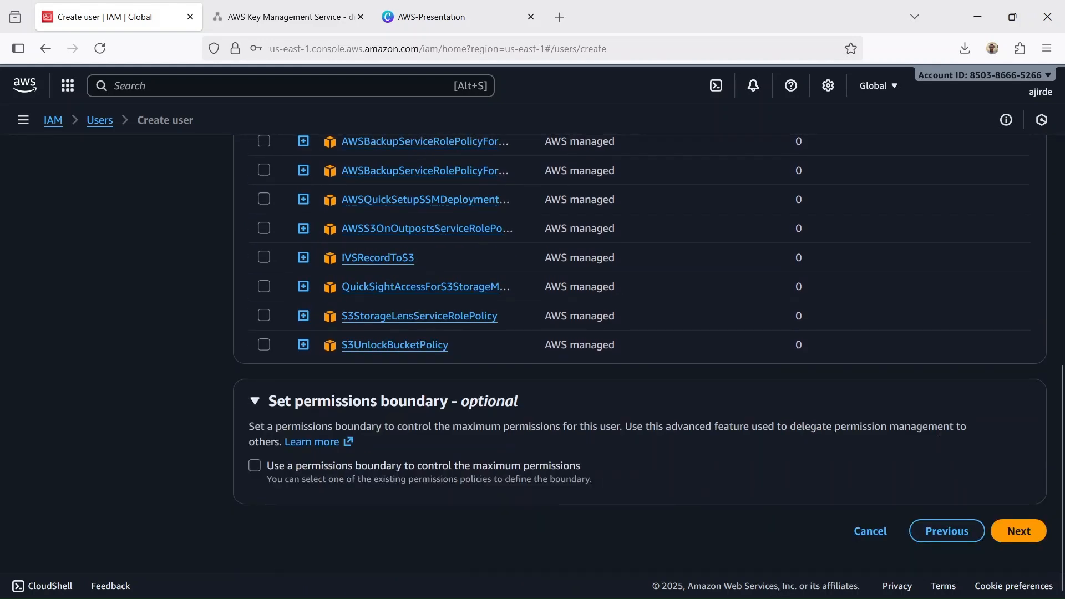
scroll(934, 431, "up", 9)
scroll(934, 430, "down", 11)
left_click(1019, 529)
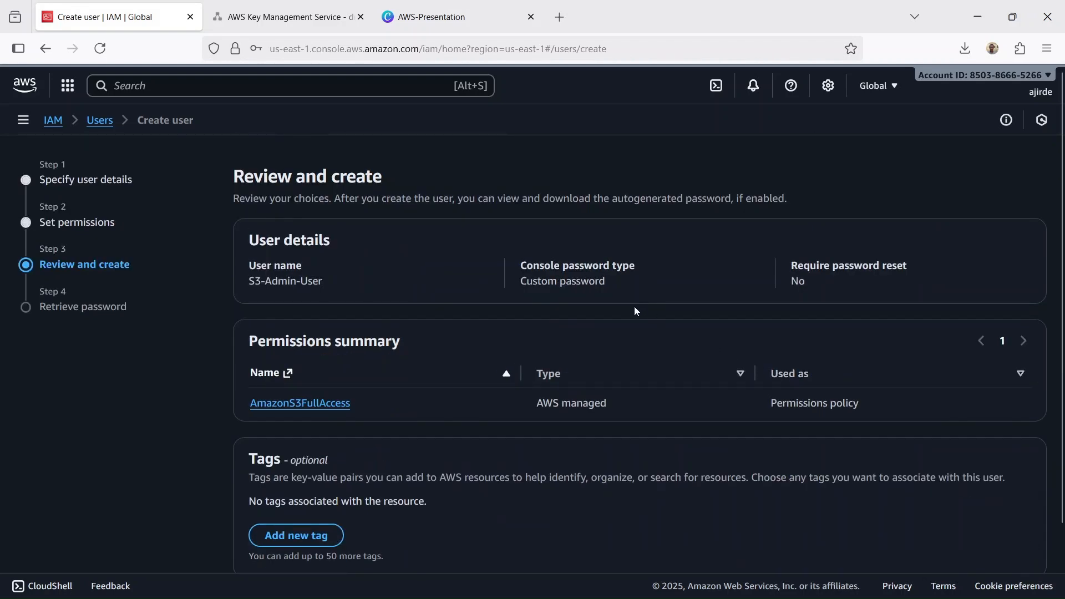
scroll(634, 306, "down", 2)
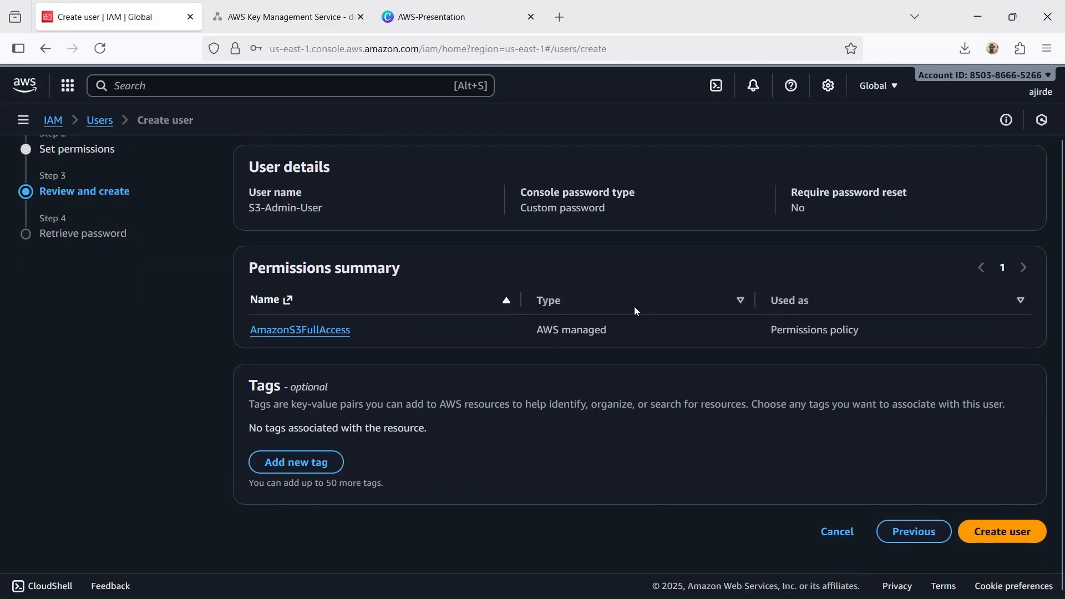
left_click(1017, 543)
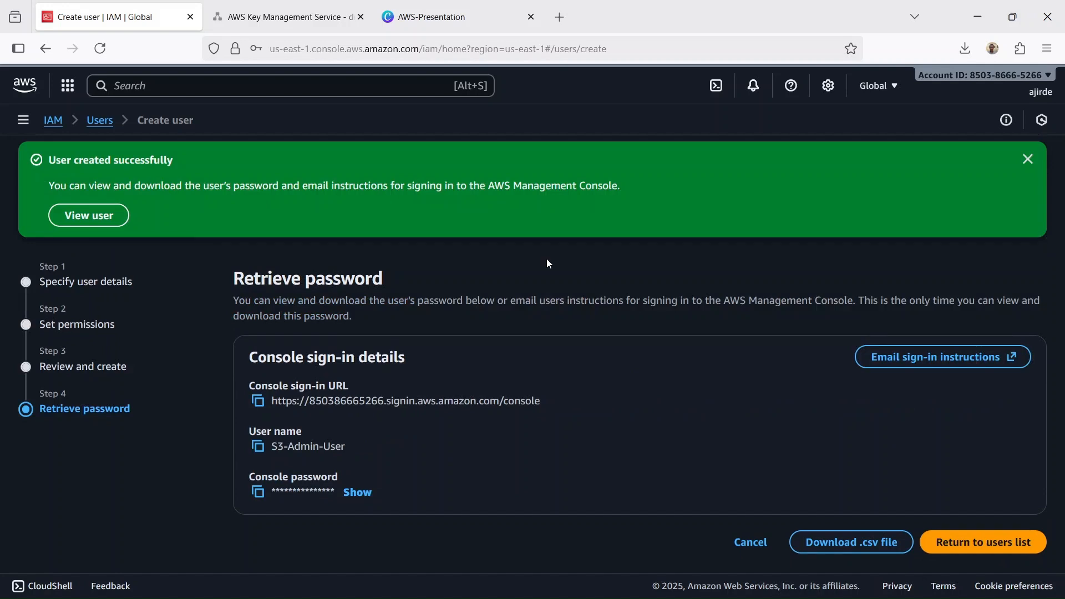
- Copy the console sign-in URL into a private browser window and sign in as S3-Admin-User with the account password
left_click(258, 401)
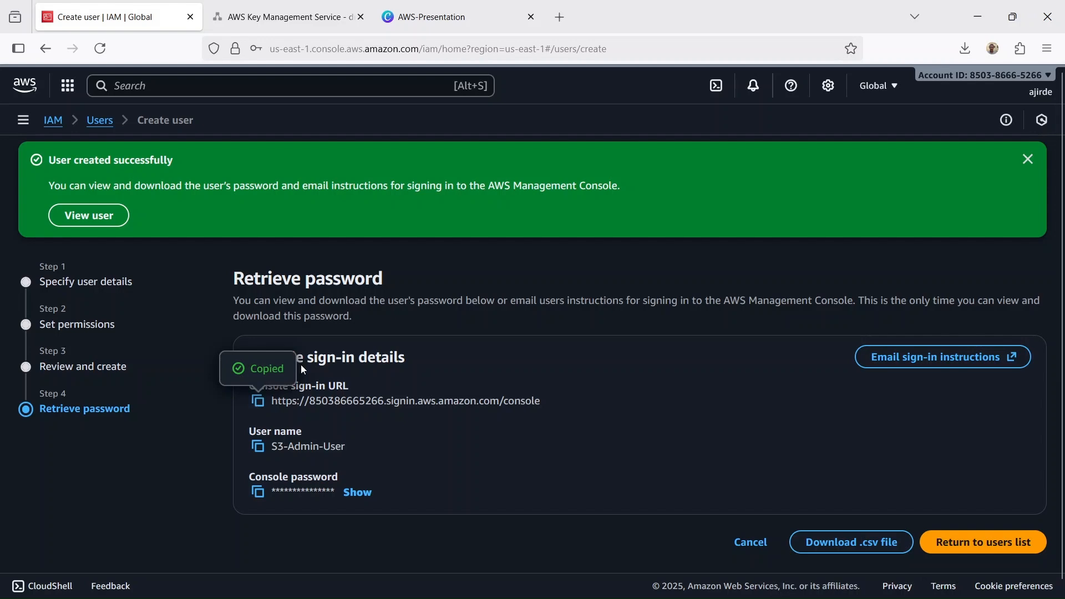
left_click(1047, 48)
left_click(968, 158)
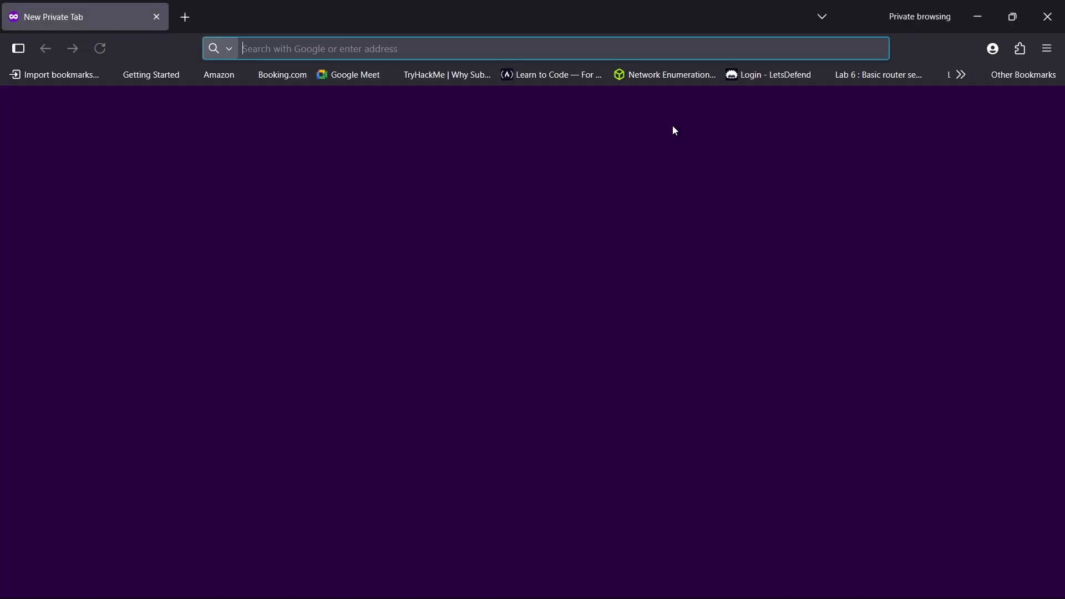
left_click(442, 50)
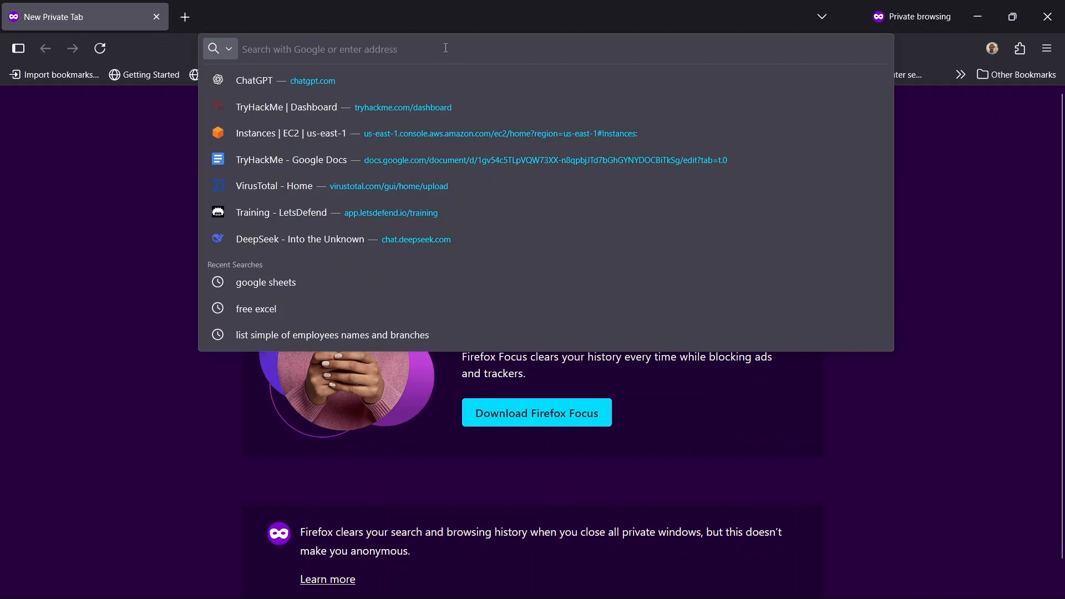
key("ctrl+v")
key("Return")
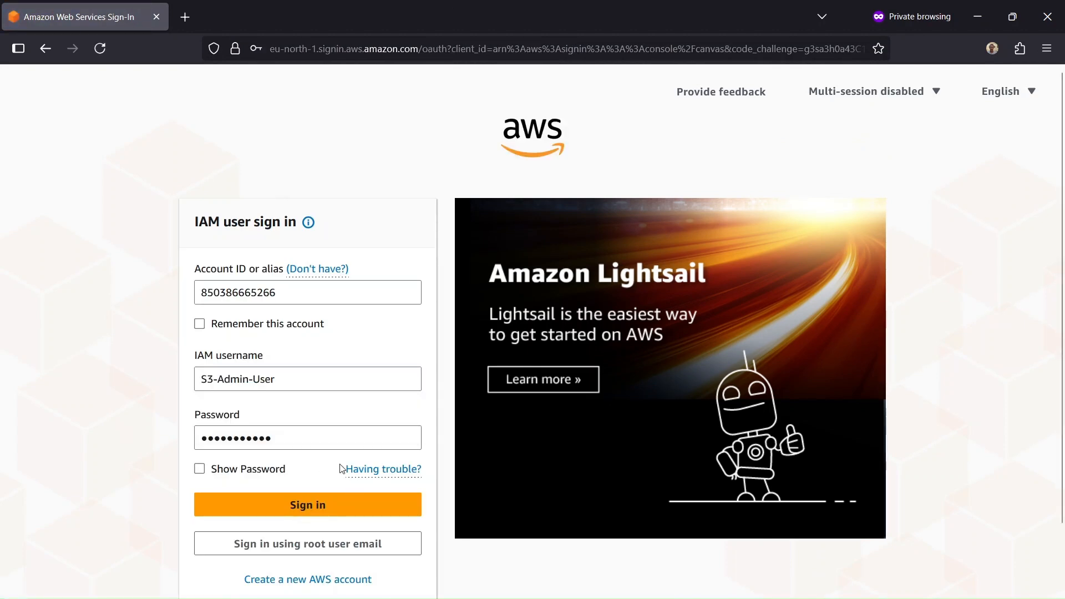
left_click(337, 505)
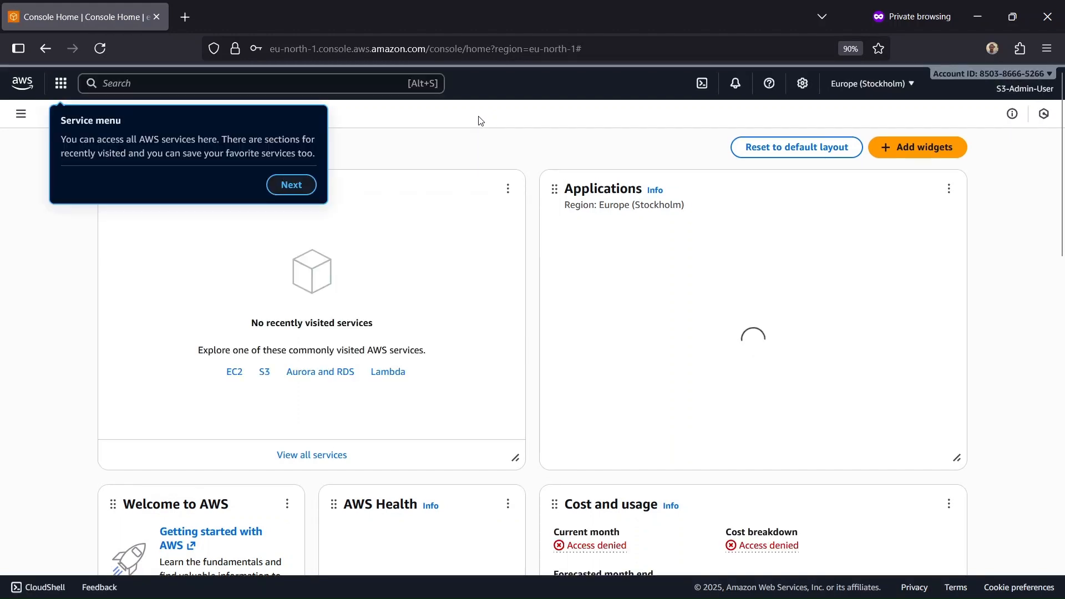
- Dismiss the service menu tip, search for s3 and open my-encryption-bucket-340923 in the S3 console
left_click(460, 147)
left_click(320, 79)
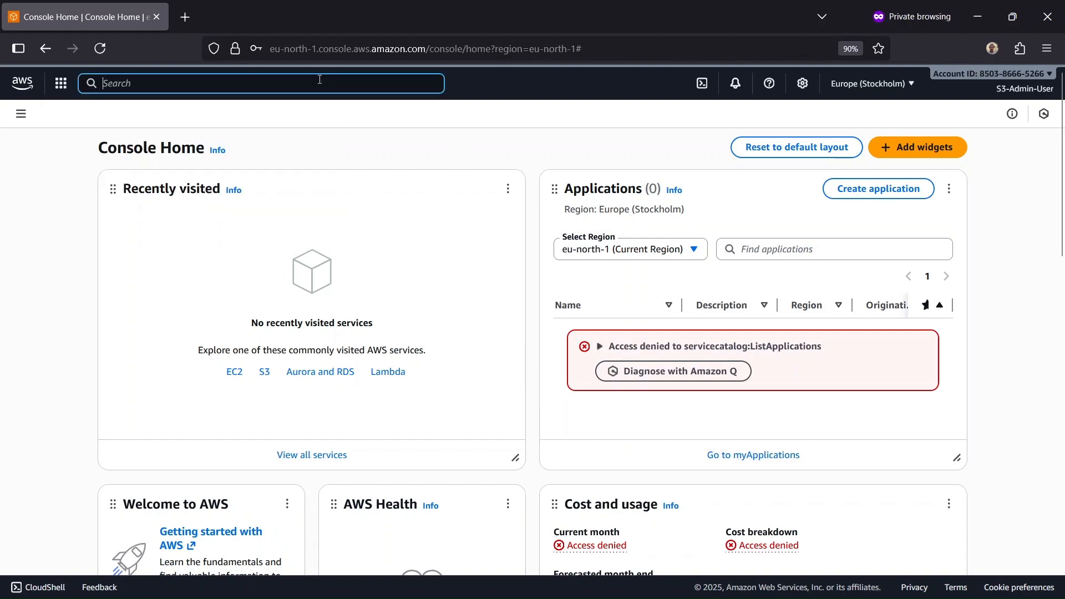
type("s3")
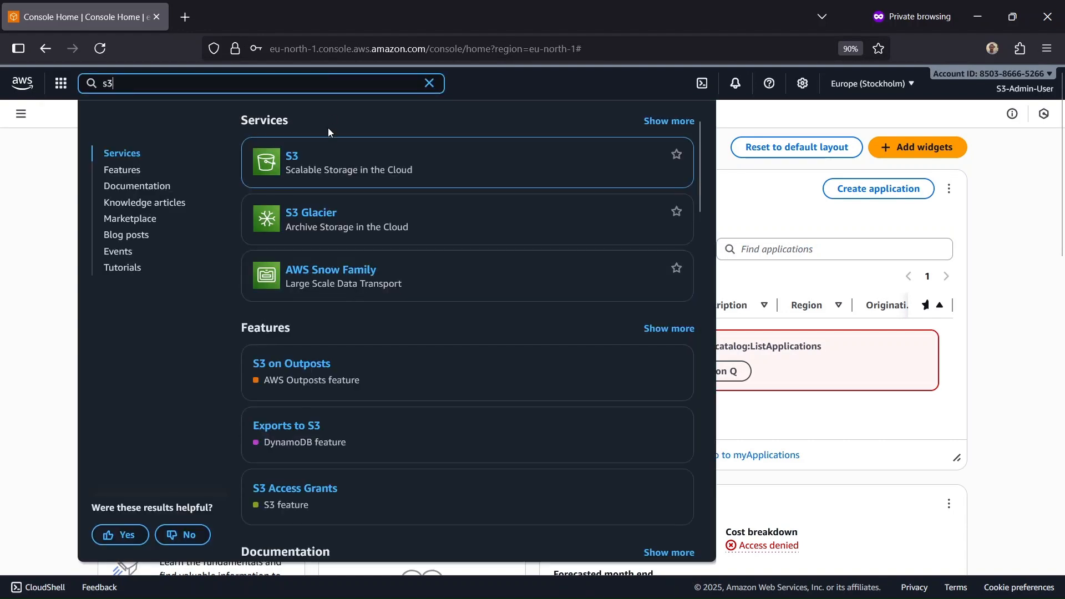
left_click(294, 154)
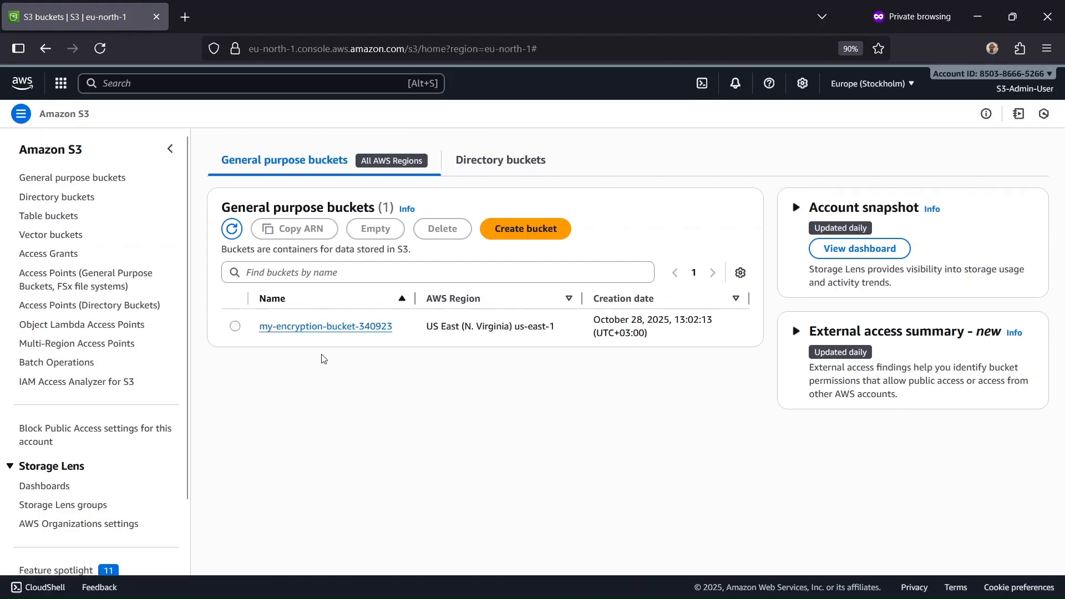
left_click(329, 332)
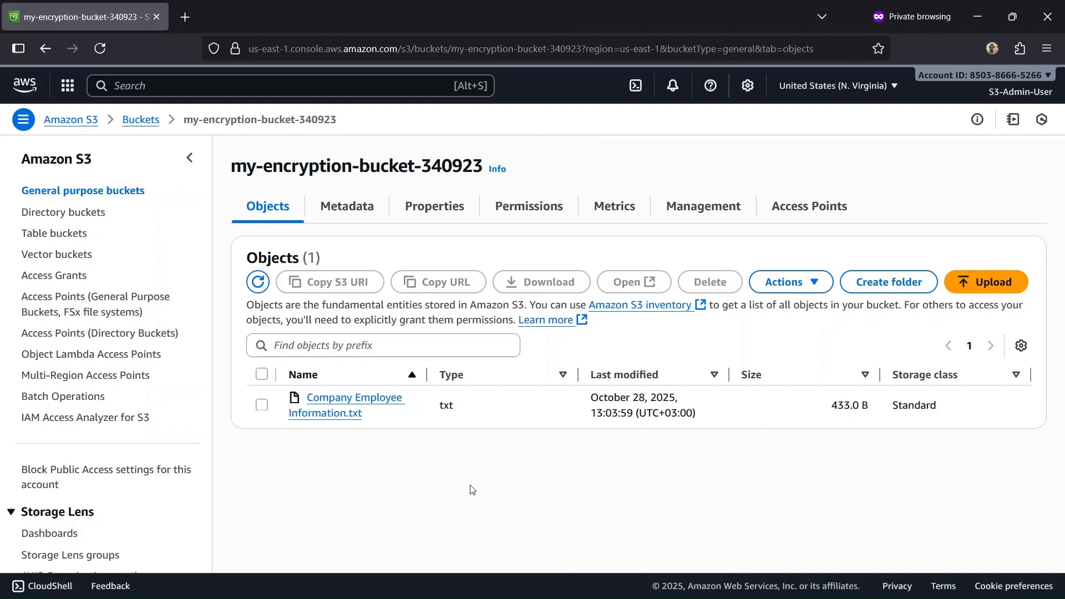
- Try to open Company Employee Information.txt as S3-Admin-User and close the tab with the response
left_click(262, 406)
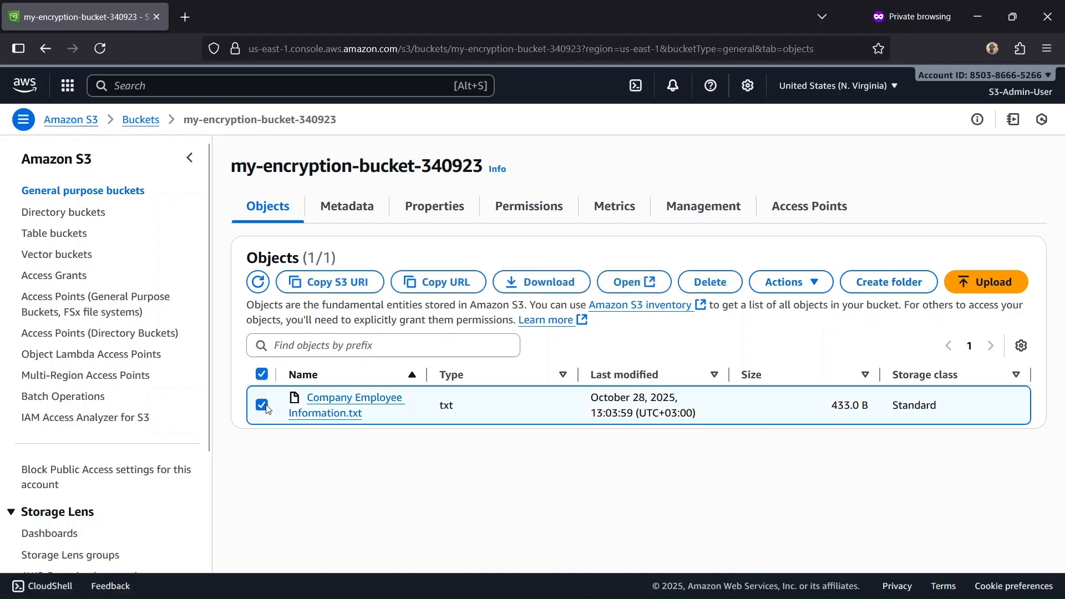
left_click(623, 290)
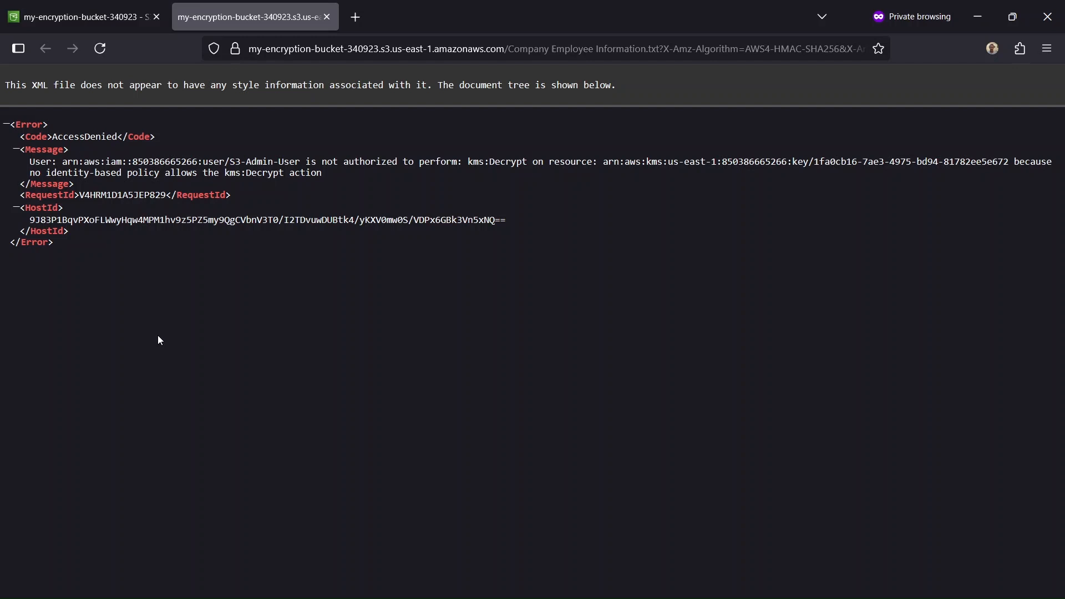
key("ctrl+w")
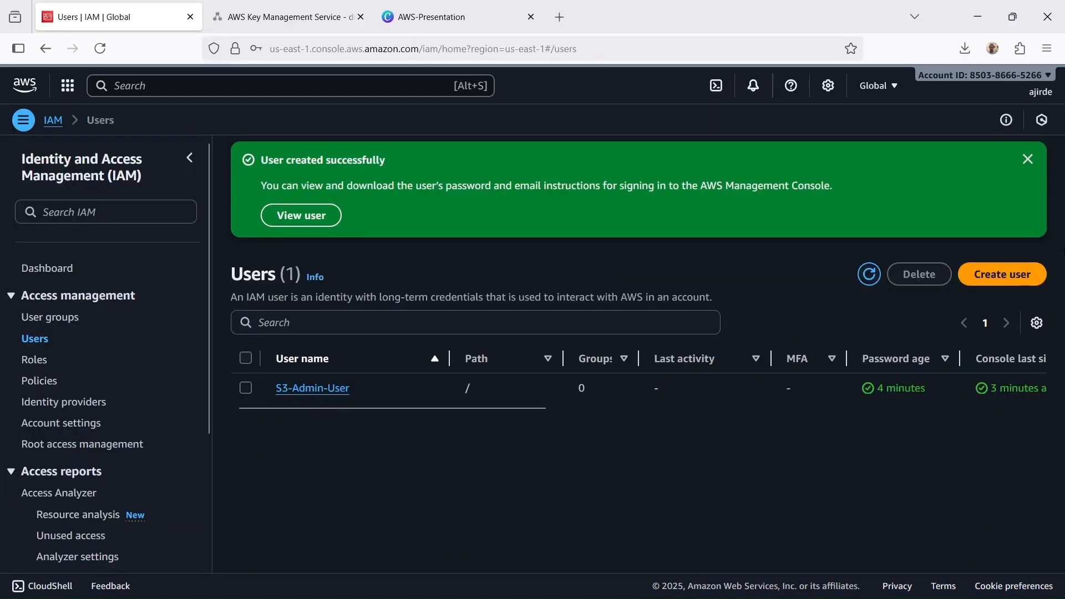
- Back in the administrator's IAM users list, start creating a user named S3-KSM-User with AWS Management Console access
left_click(1015, 280)
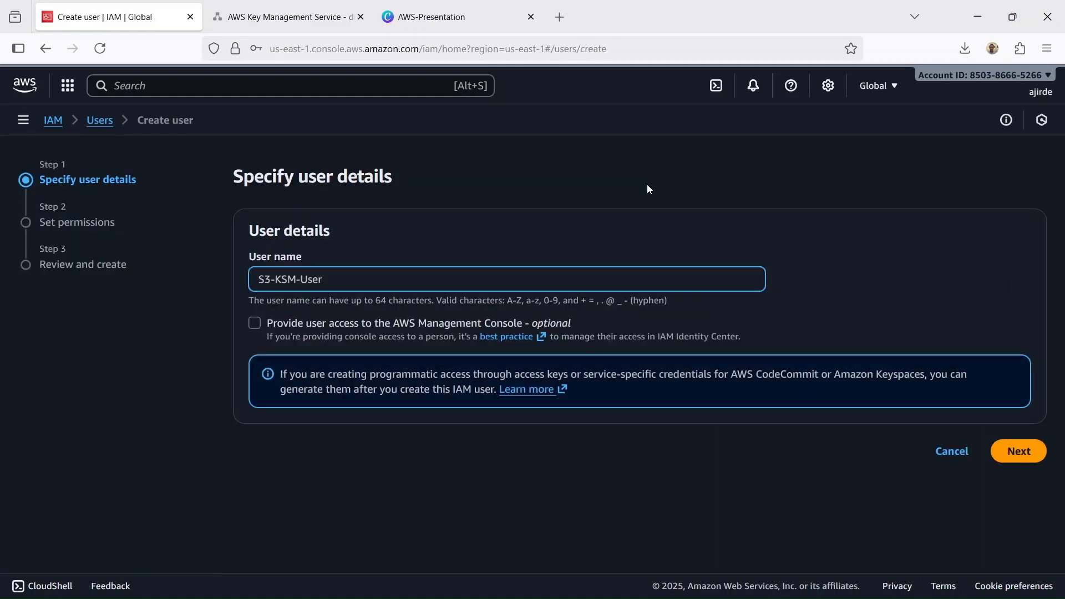
left_click(249, 324)
scroll(464, 201, "down", 1)
scroll(464, 206, "down", 3)
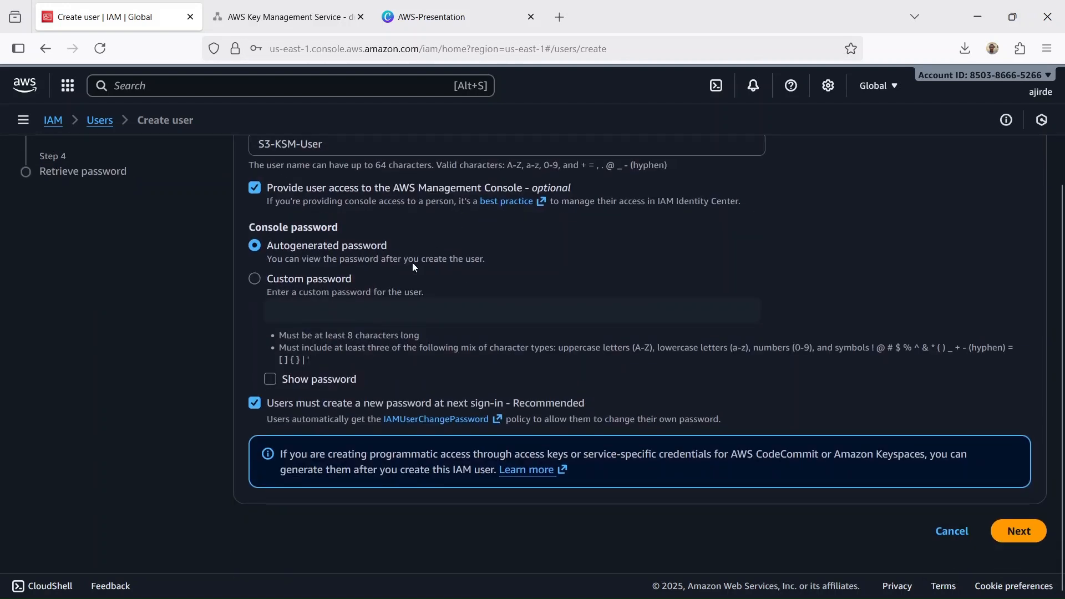
- Set a custom console password for S3-KSM-User and turn off the new-password requirement at next sign-in
left_click(255, 279)
left_click(325, 314)
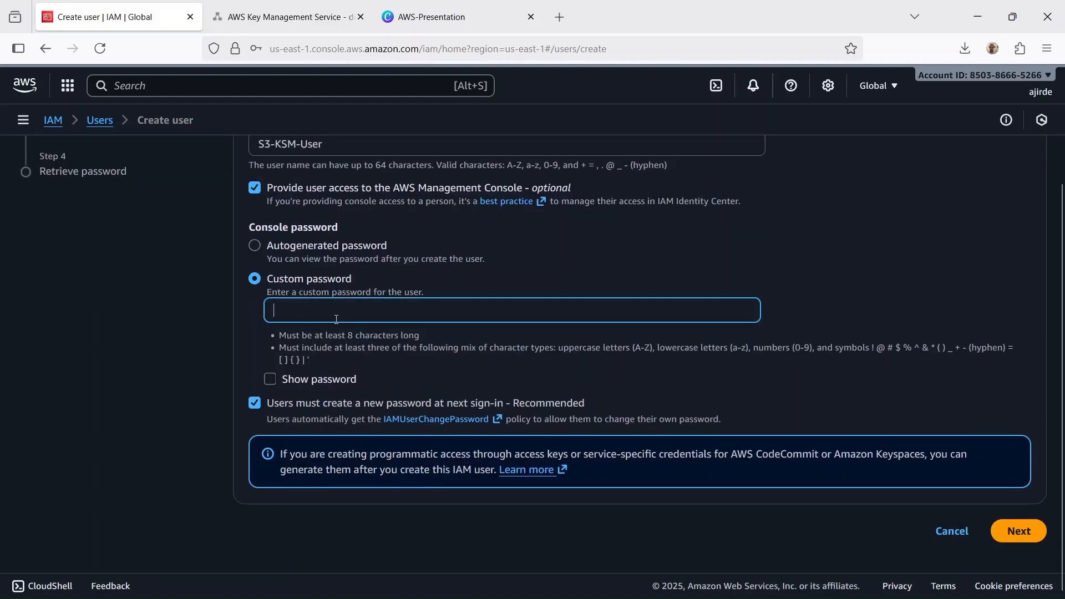
type("•••••••••••")
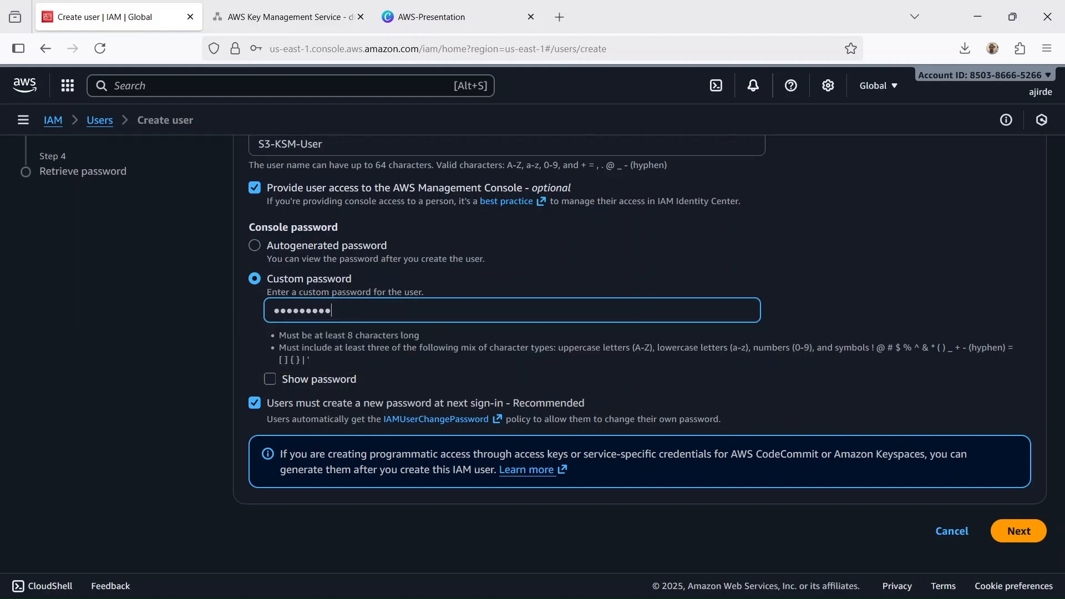
left_click_drag(350, 311, 254, 405)
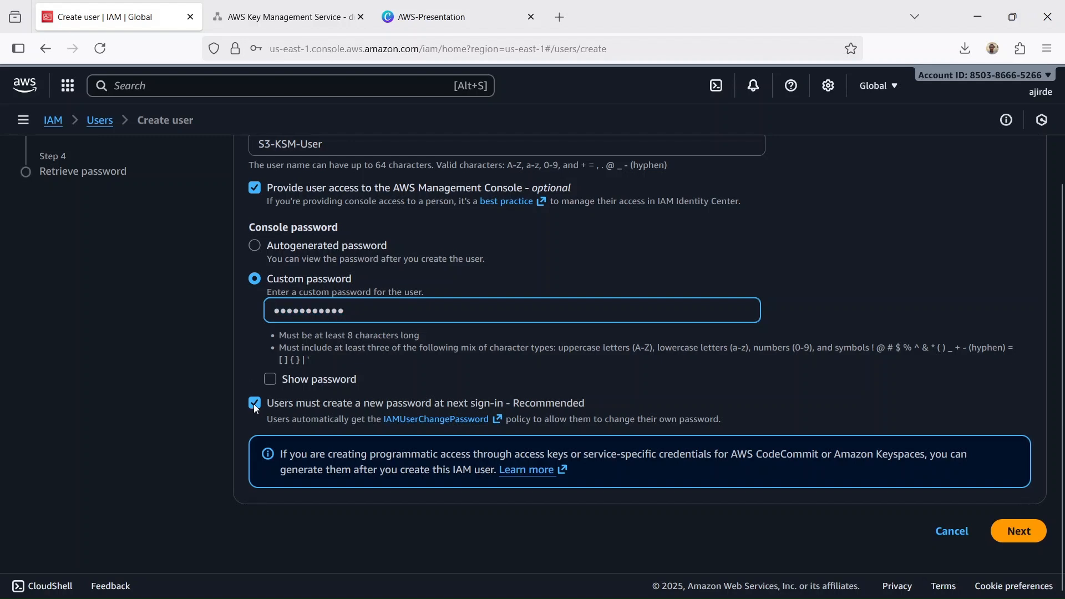
left_click(255, 405)
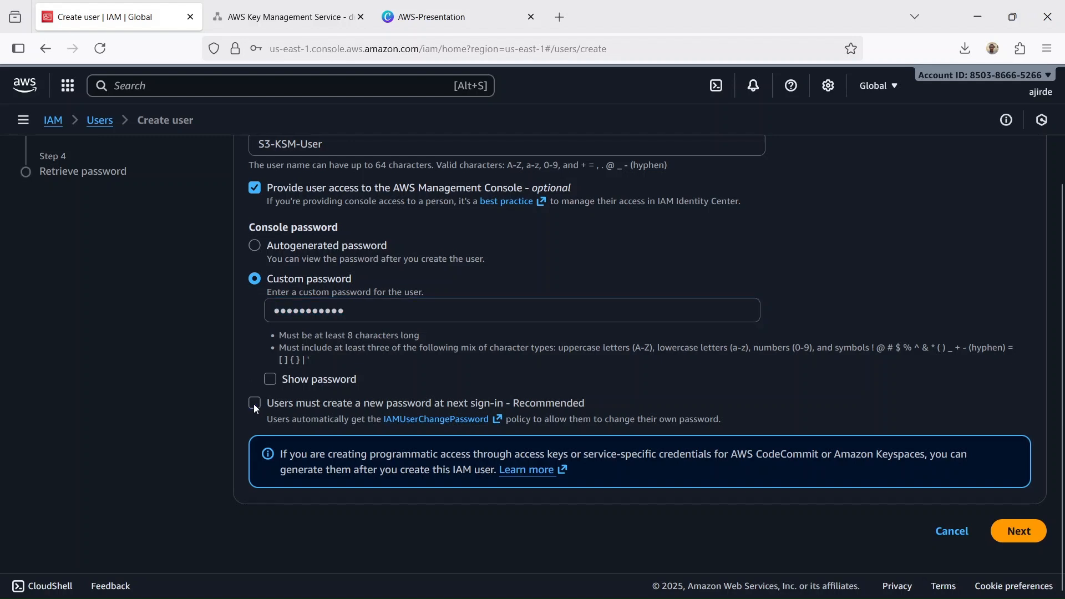
- Proceed to the permissions for S3-KSM-User and attach the AmazonS3FullAccess policy directly, finding it by searching for s3
left_click(1014, 538)
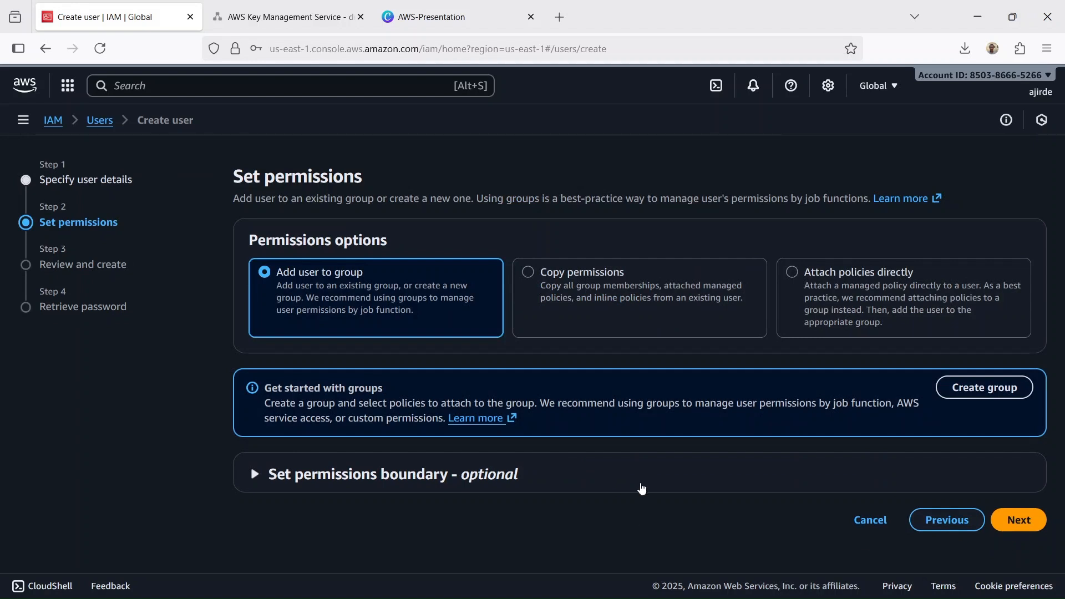
left_click(793, 271)
scroll(476, 380, "down", 3)
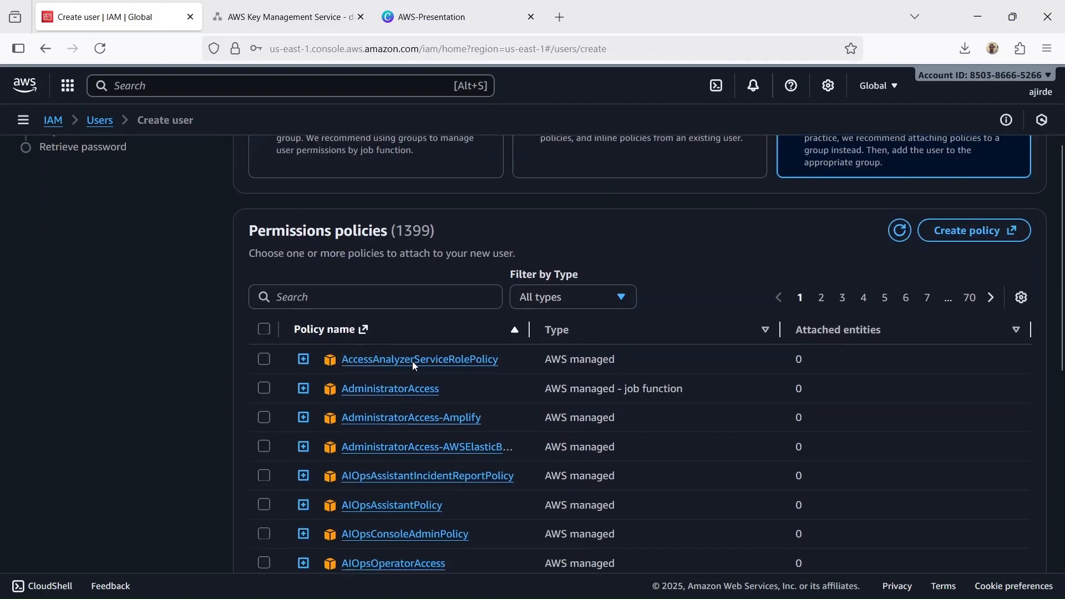
left_click(343, 289)
type("s3")
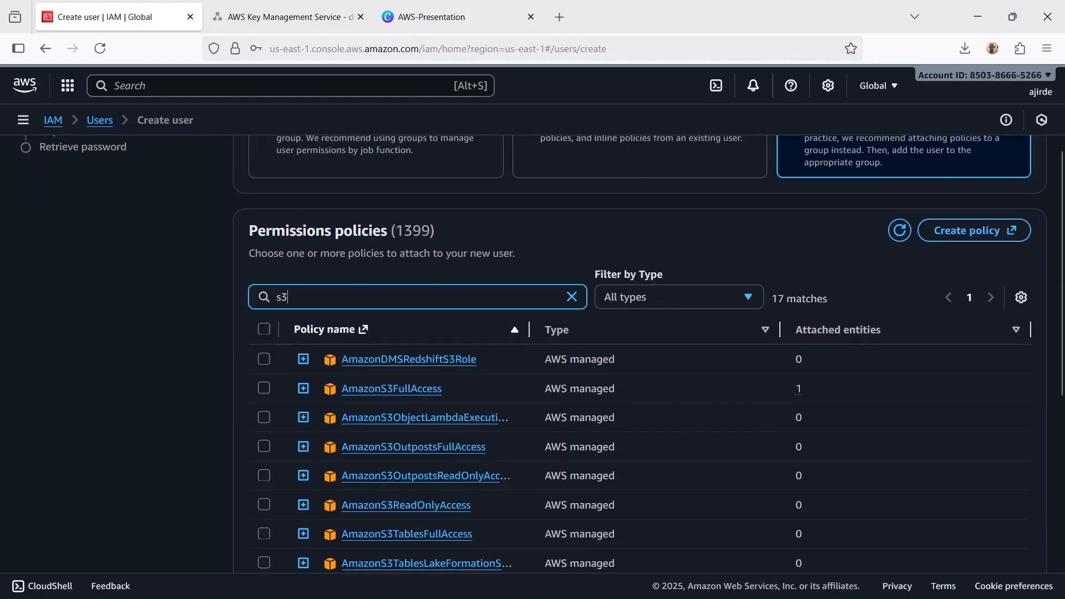
left_click(269, 390)
scroll(666, 224, "down", 7)
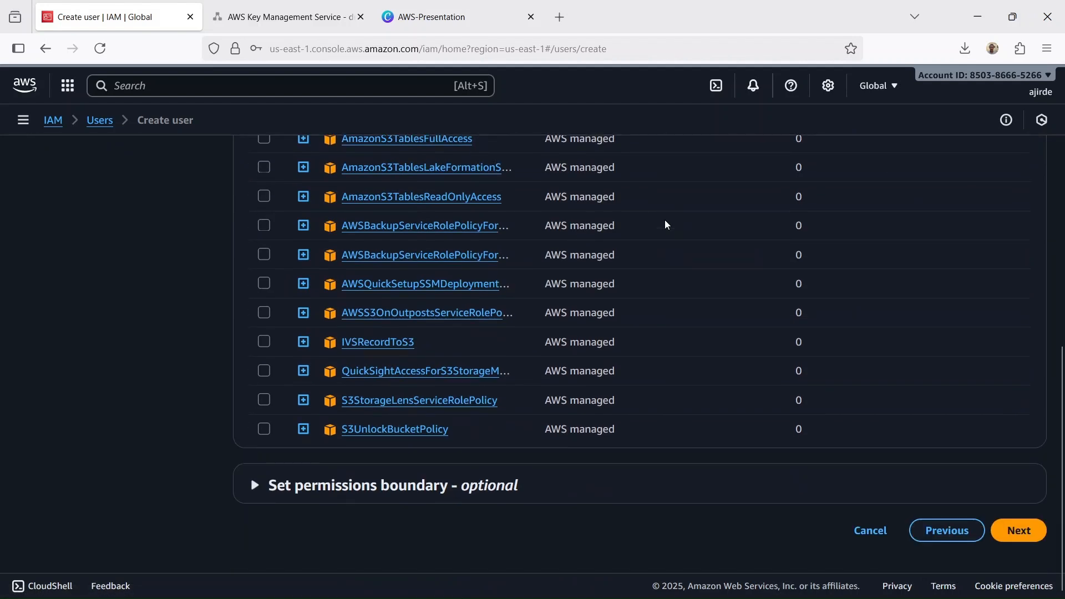
- Continue to the review of S3-KSM-User's details and permissions and create the user
left_click(1041, 537)
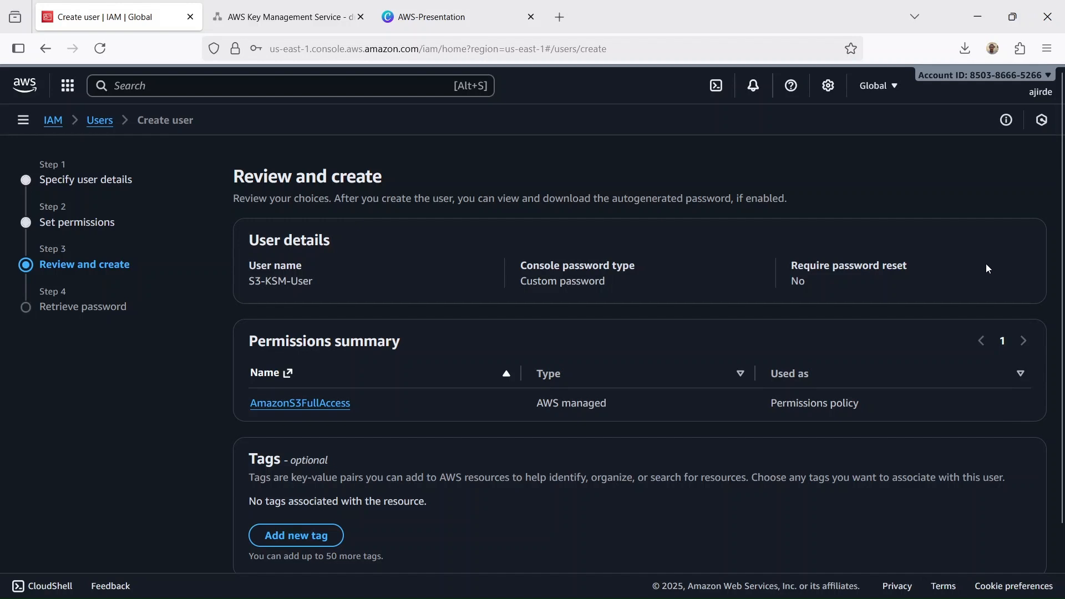
scroll(986, 268, "down", 2)
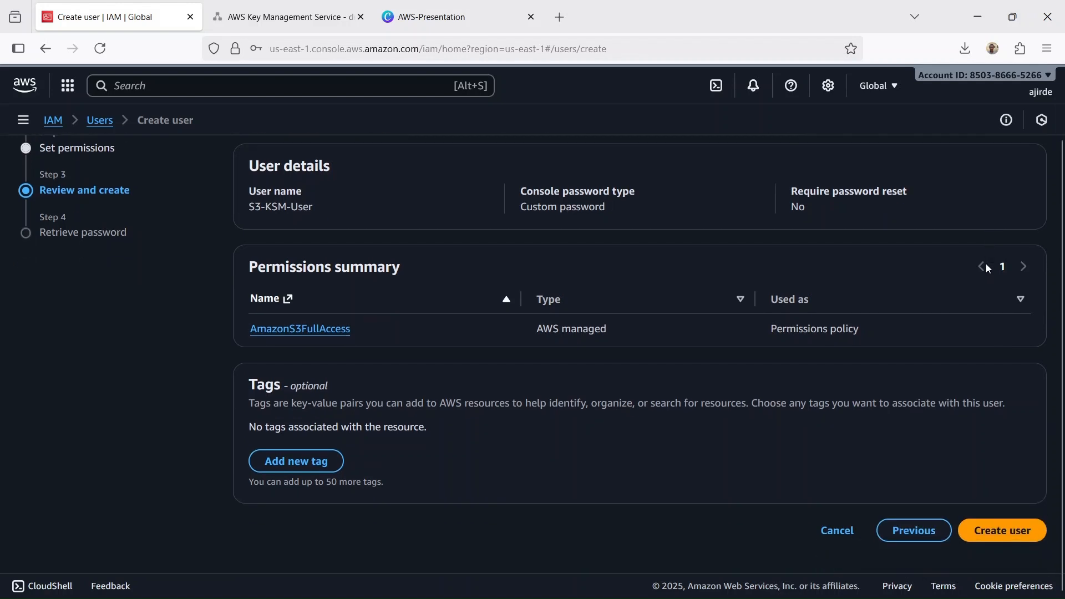
left_click(1005, 532)
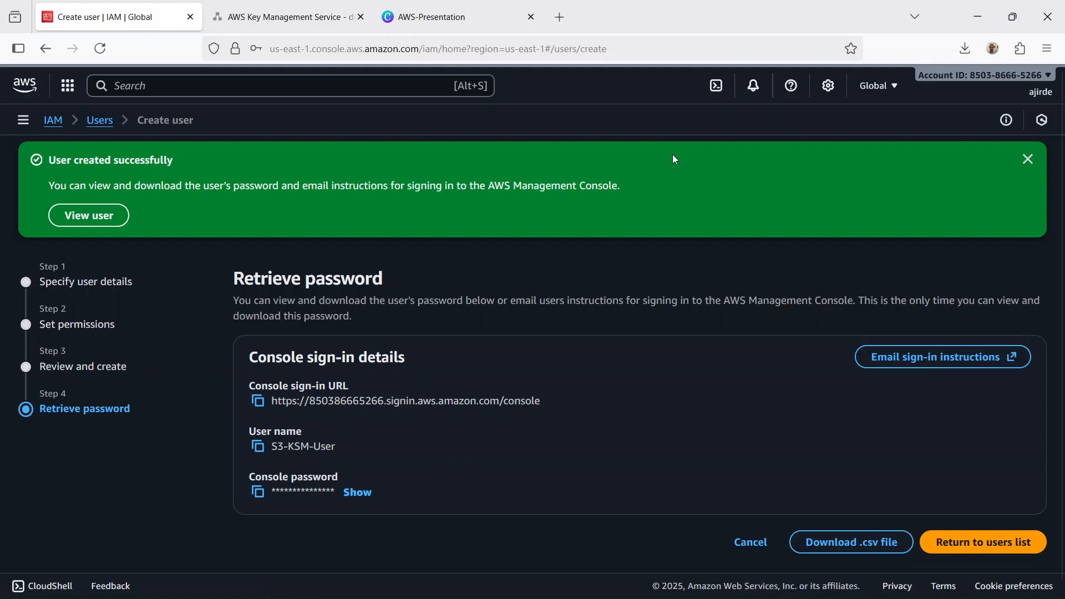
- Search for kms, open Key Management Service in a new tab and open the customer managed key my-s3-encryption-key
left_click(362, 86)
type("kms")
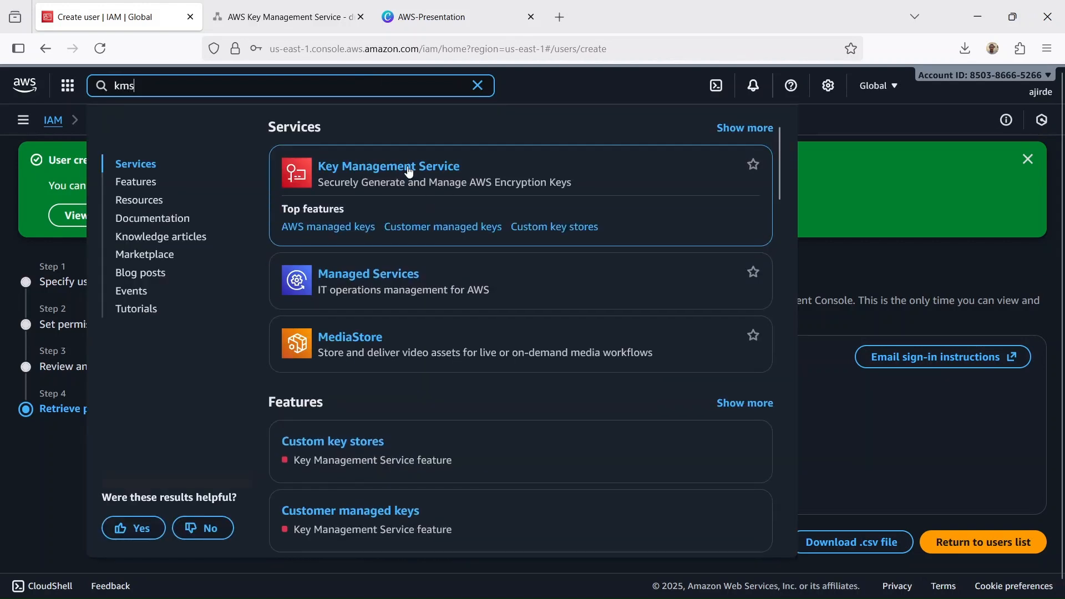
right_click(388, 165)
left_click(419, 176)
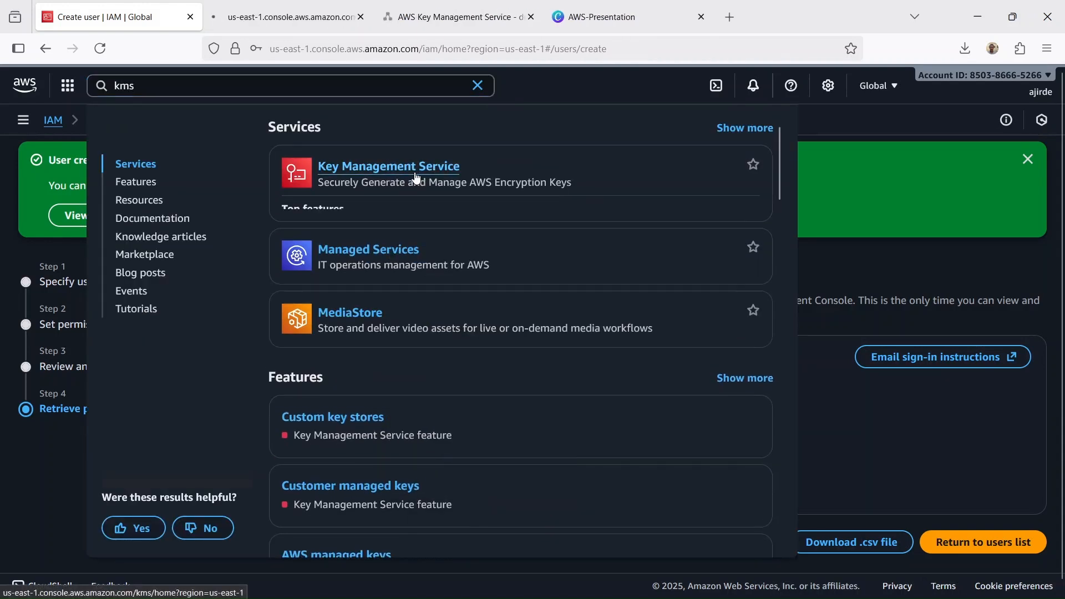
left_click(477, 85)
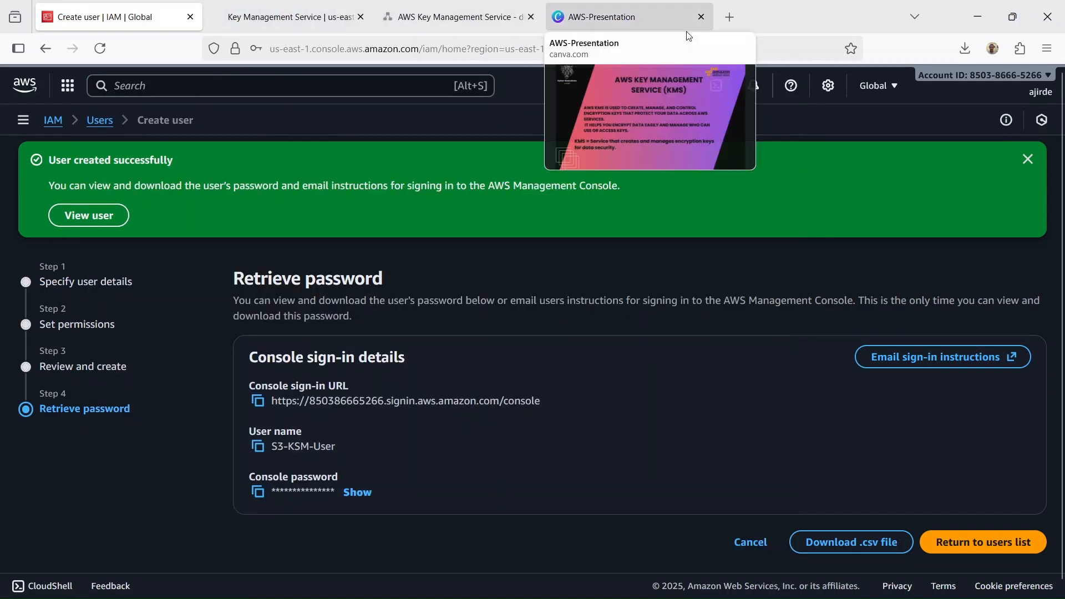
left_click(289, 16)
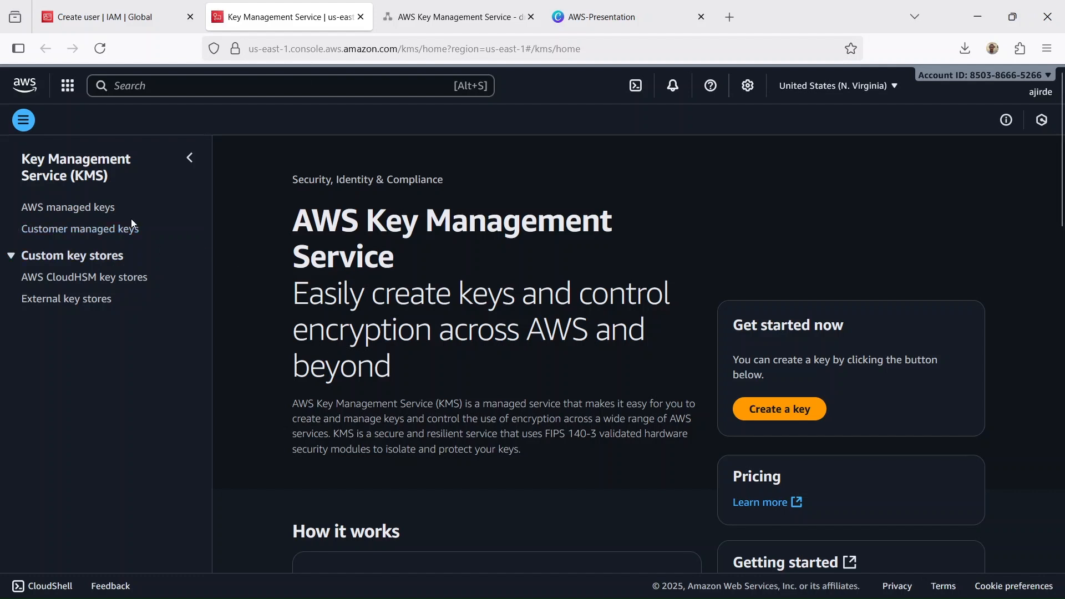
left_click(58, 232)
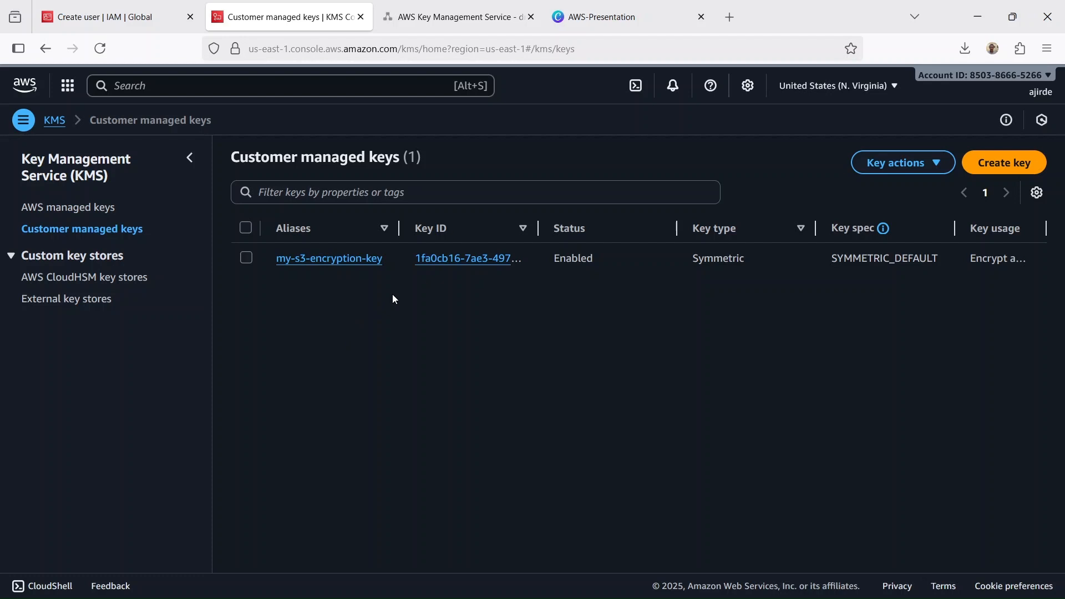
left_click(339, 258)
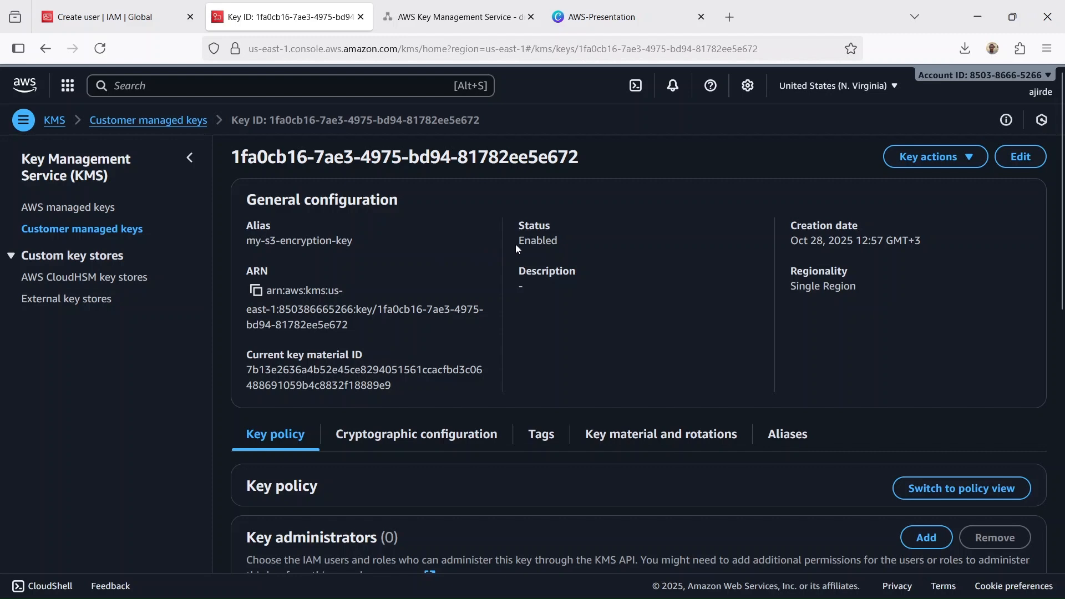
- Add S3-KSM-User to the key users of my-s3-encryption-key, widening the name column to read the full user names
scroll(516, 248, "down", 5)
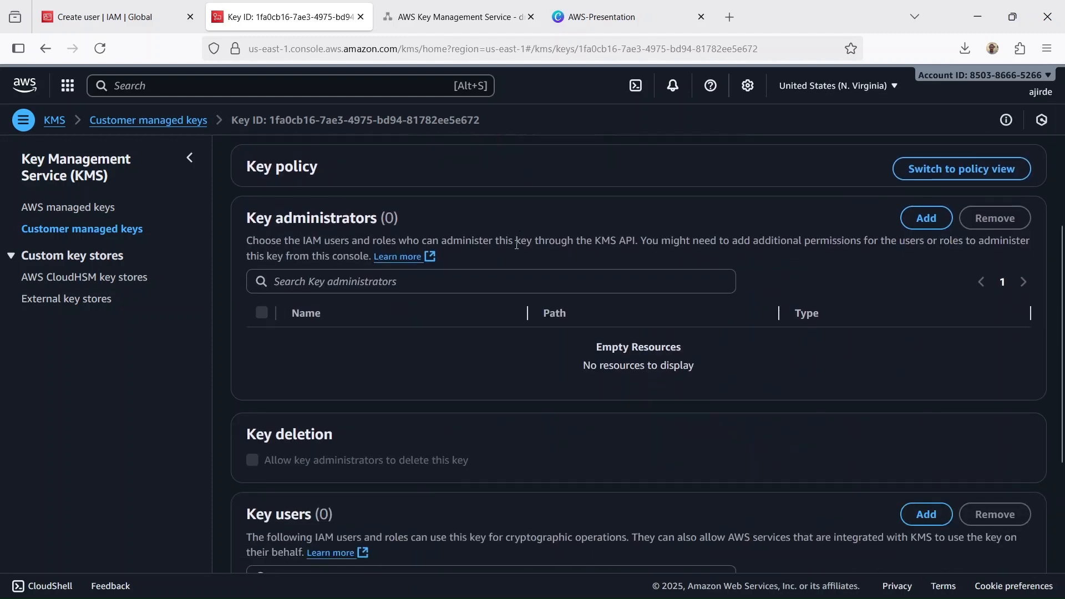
scroll(516, 247, "down", 4)
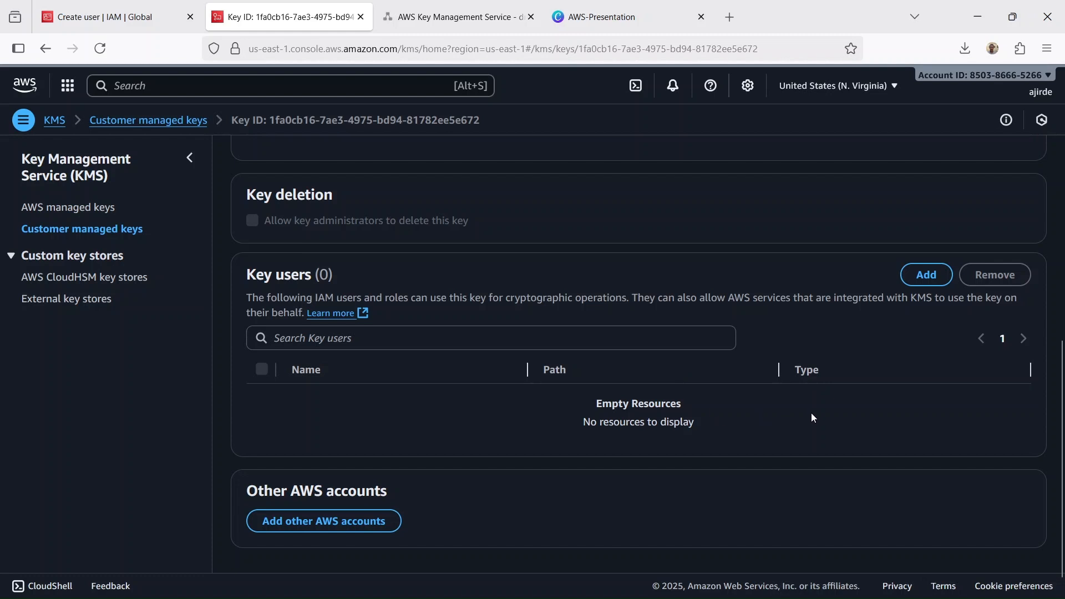
left_click(935, 275)
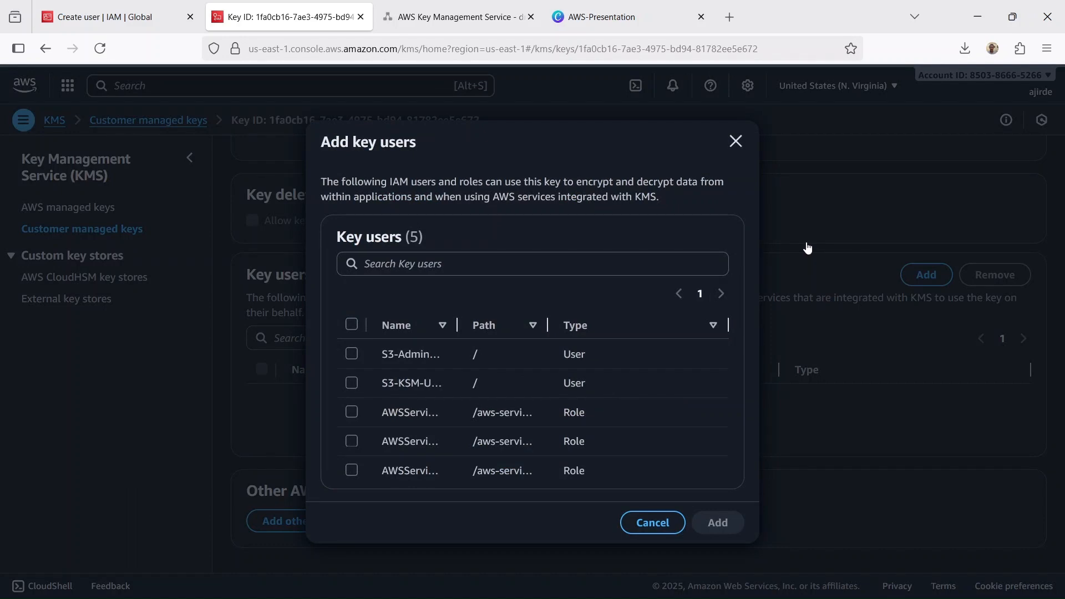
left_click_drag(456, 325, 517, 322)
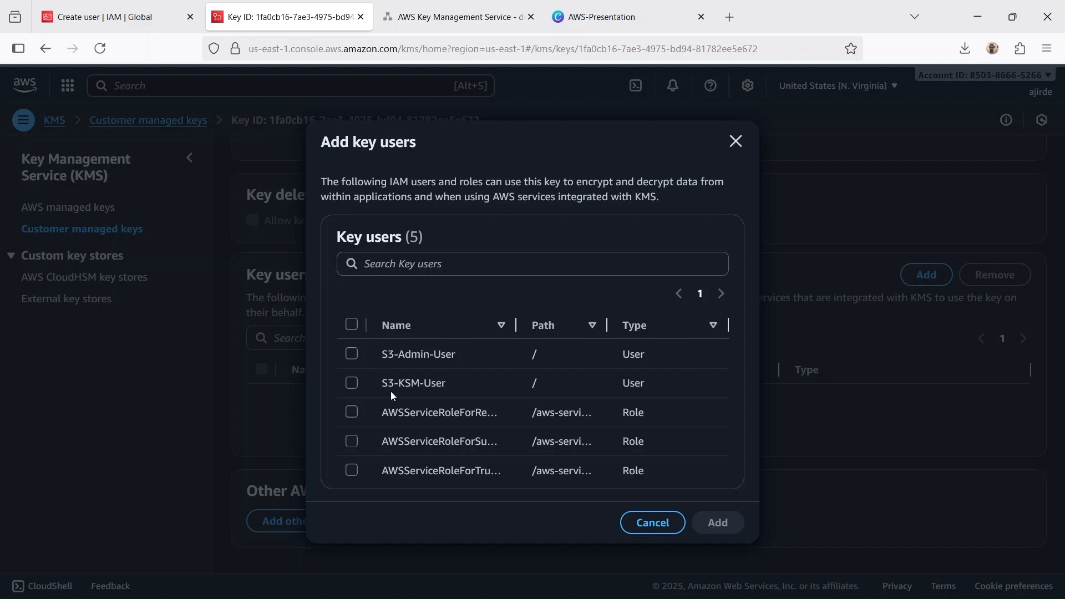
left_click(351, 383)
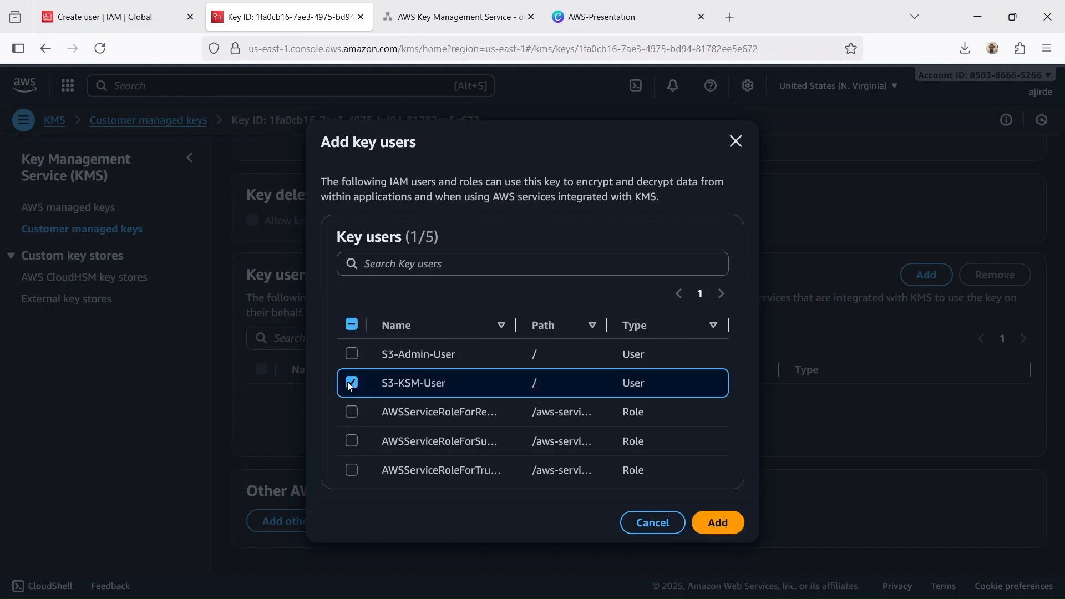
left_click(728, 520)
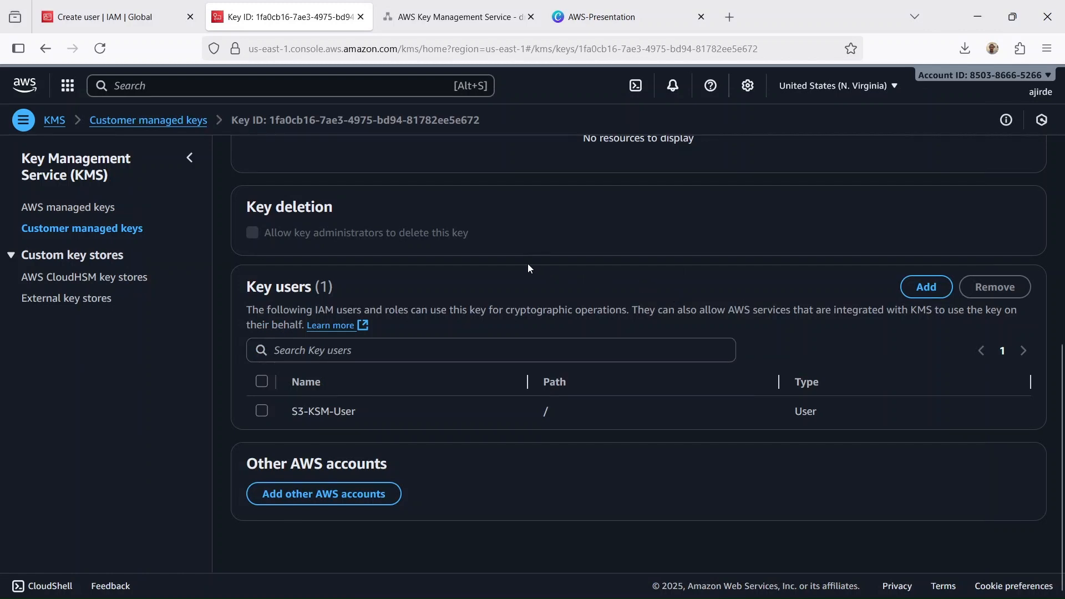
- Copy the console sign-in URL from the created user's IAM page and sign in as S3-KSM-User in the Brave browser
left_click(105, 17)
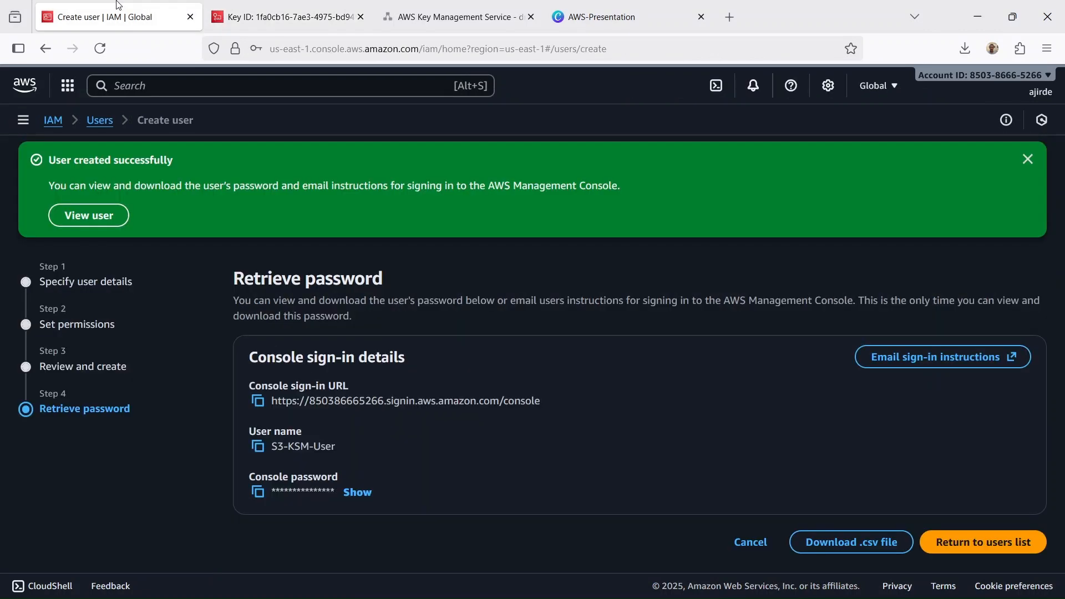
left_click(258, 403)
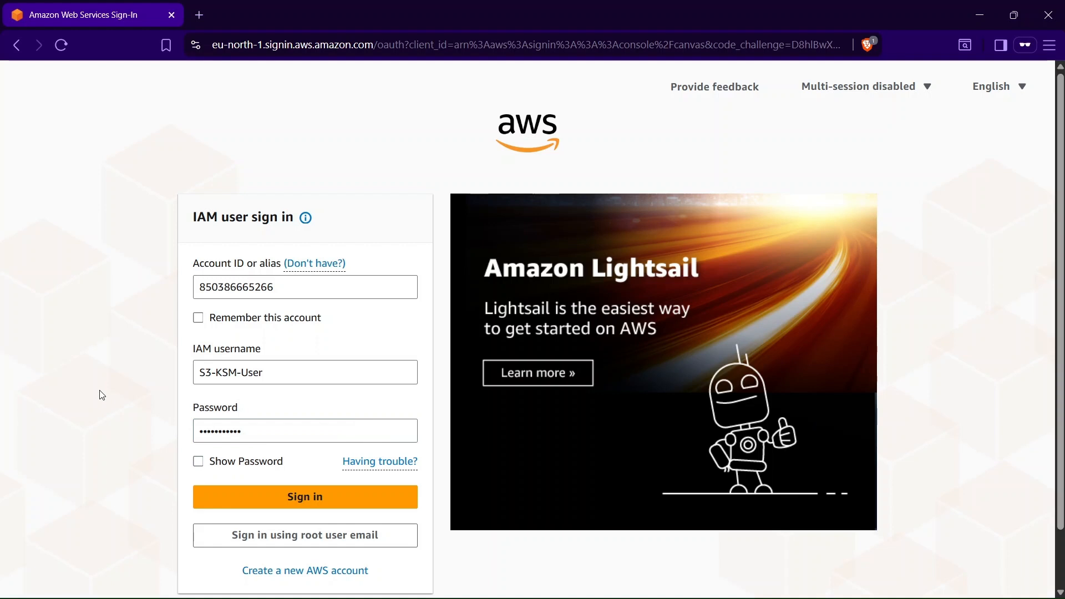
left_click(284, 493)
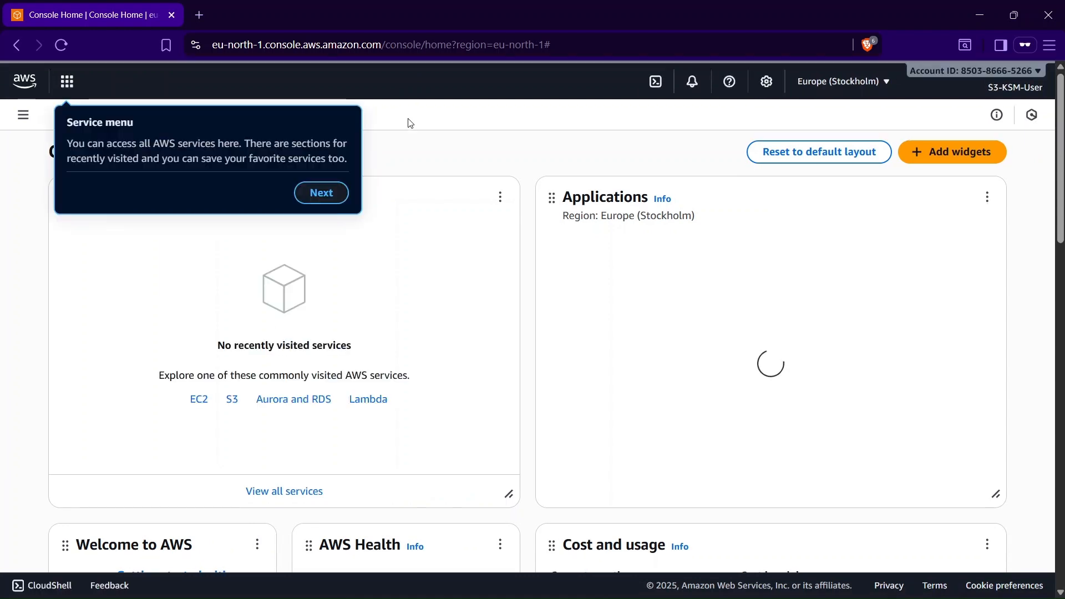
- Dismiss the service menu, unified search and account color tips on the console home page
left_click(311, 198)
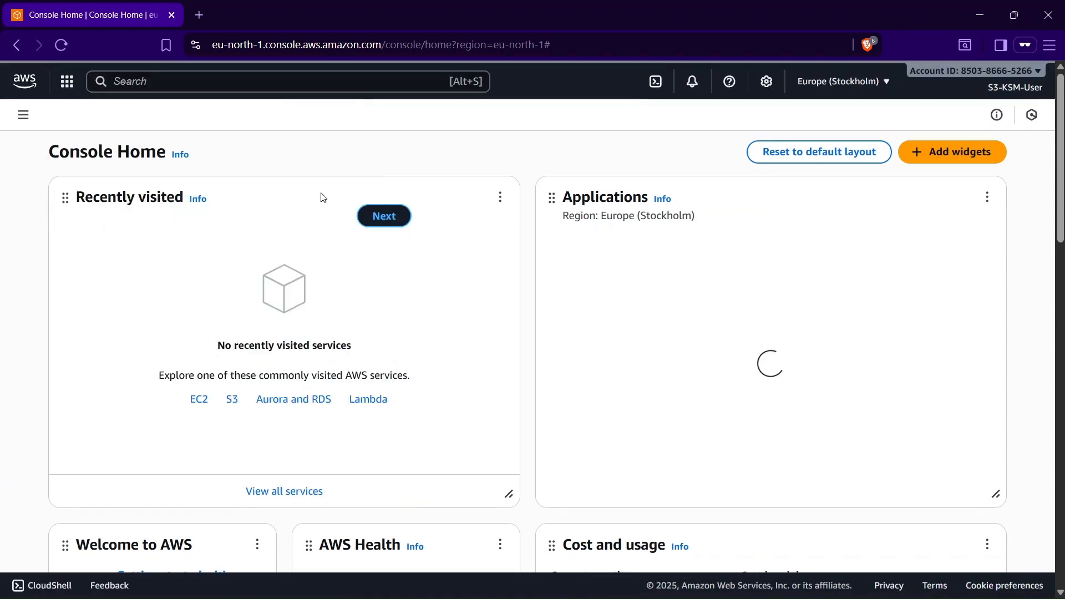
left_click(379, 215)
left_click(1032, 197)
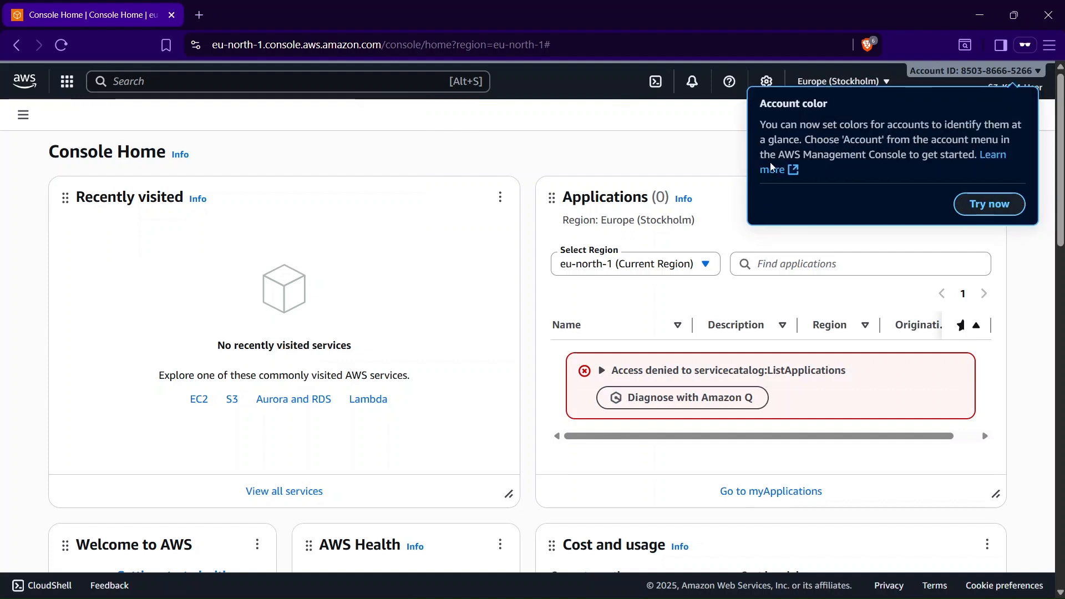
left_click(633, 141)
- Search for s3, open the S3 console and open the bucket my-encryption-bucket-340923
left_click(304, 79)
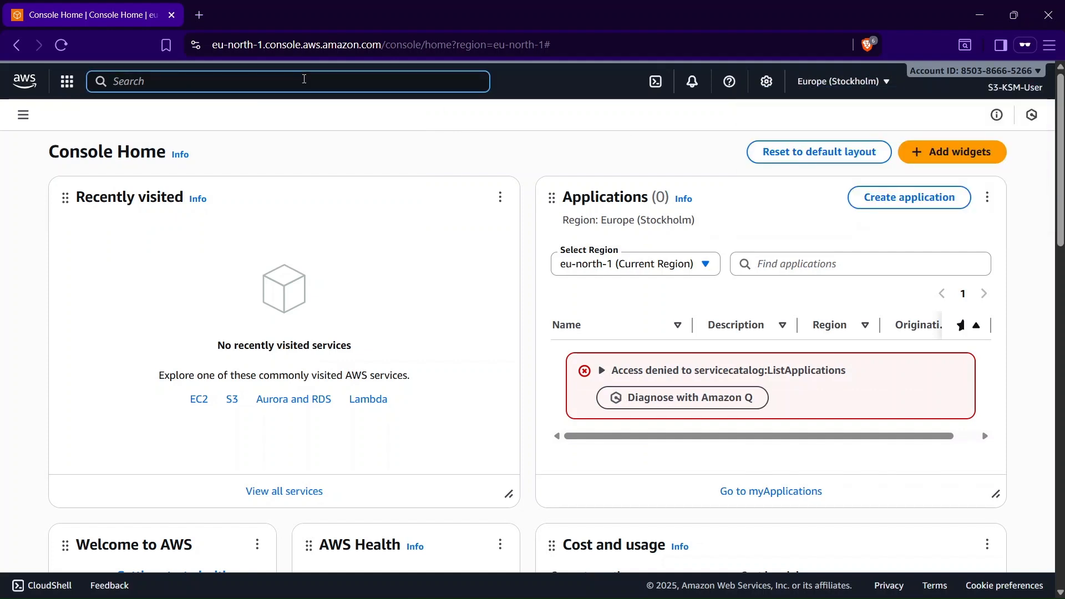
type("s3")
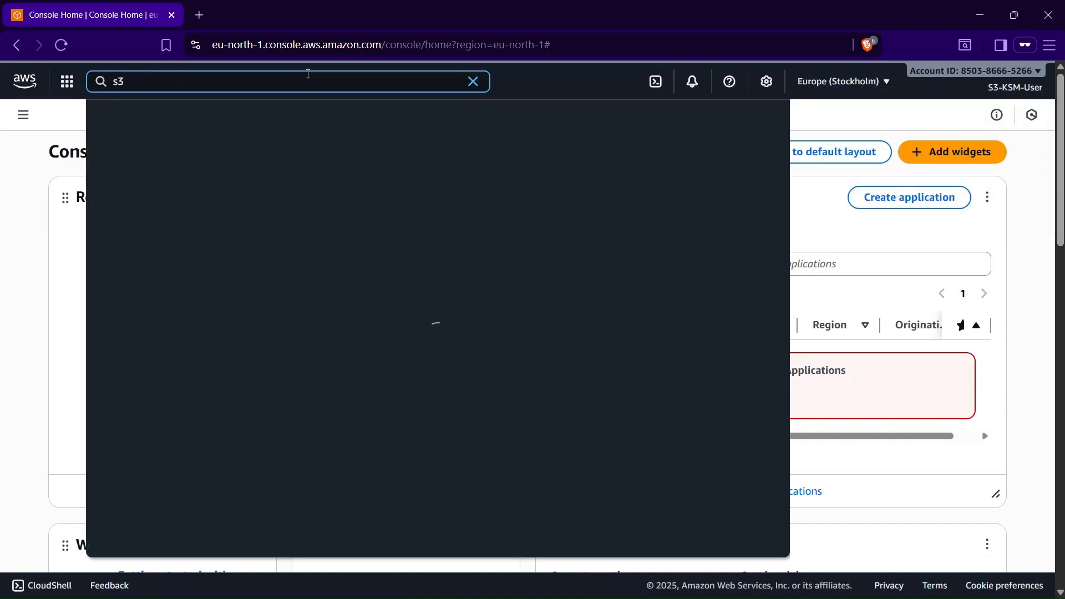
left_click(323, 161)
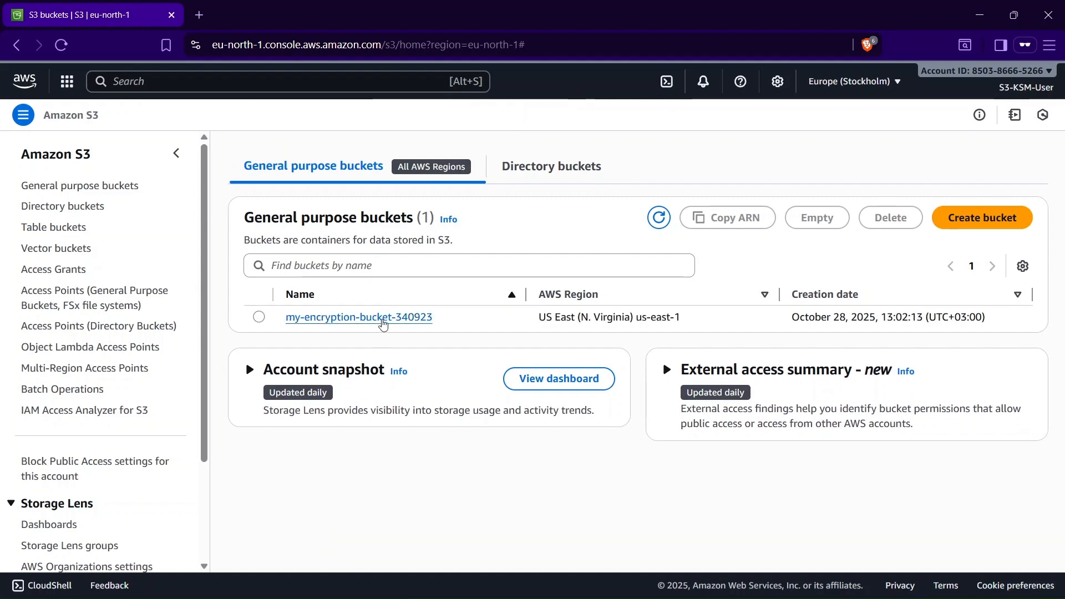
left_click(385, 320)
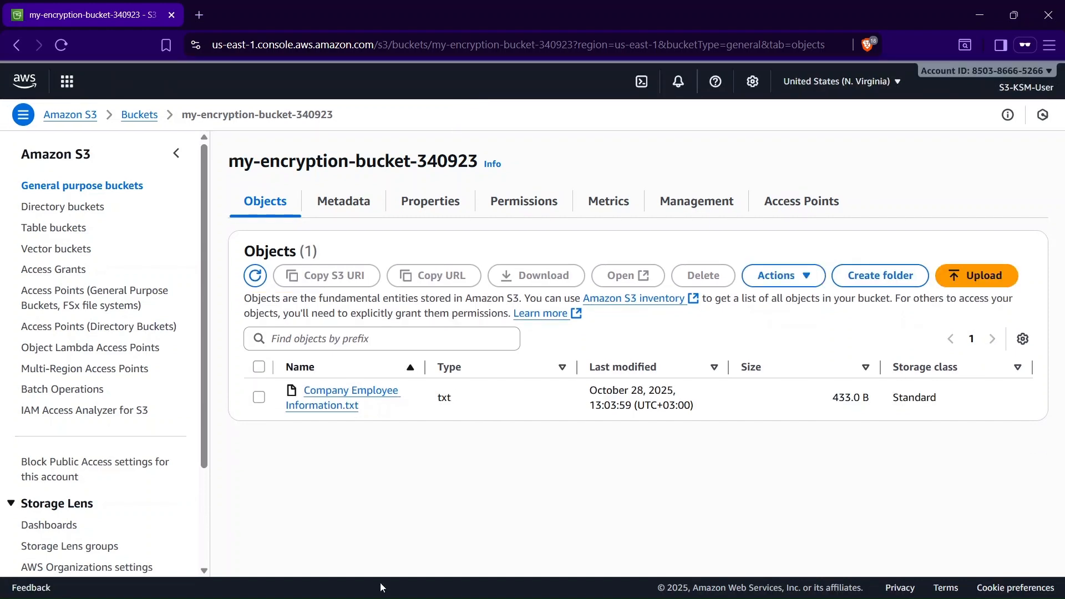
- Open Company Employee Information.txt as S3-KSM-User, and try opening it again in the S3-Admin-User session in Firefox's private window
left_click(259, 396)
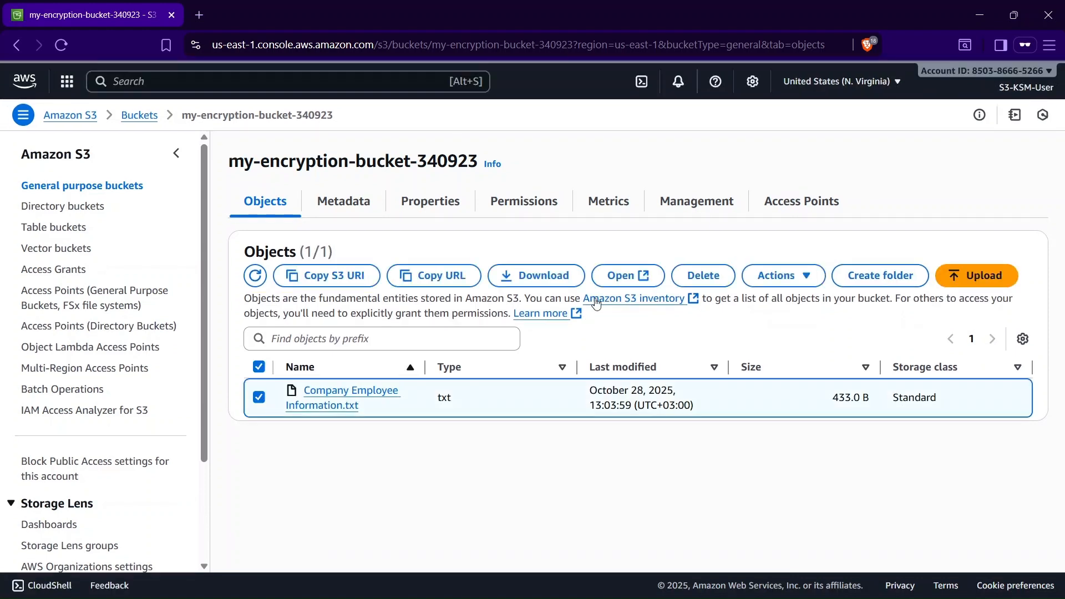
left_click(617, 277)
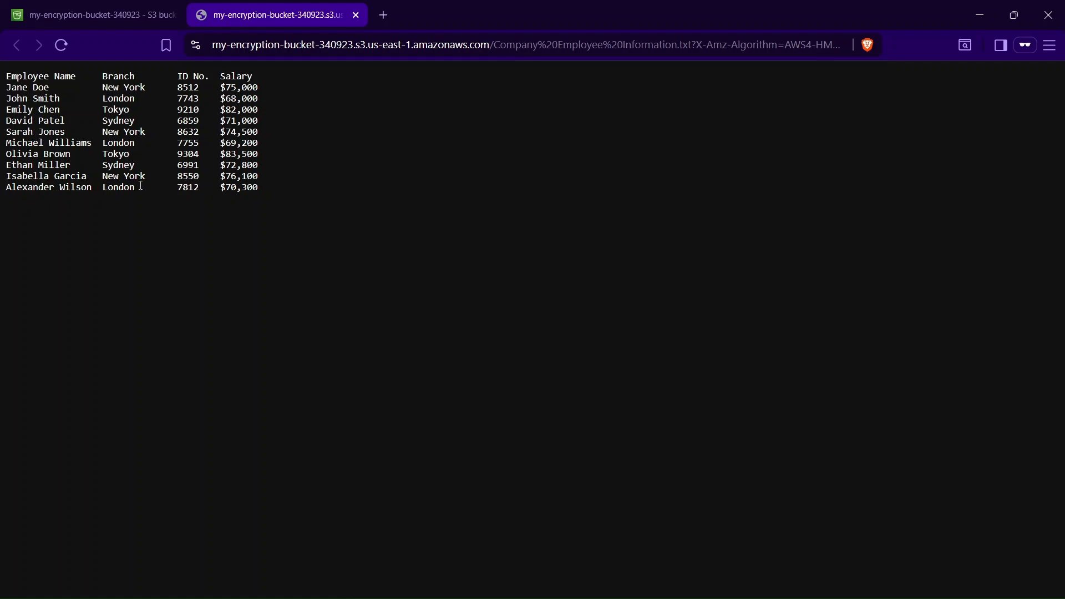
left_click(91, 15)
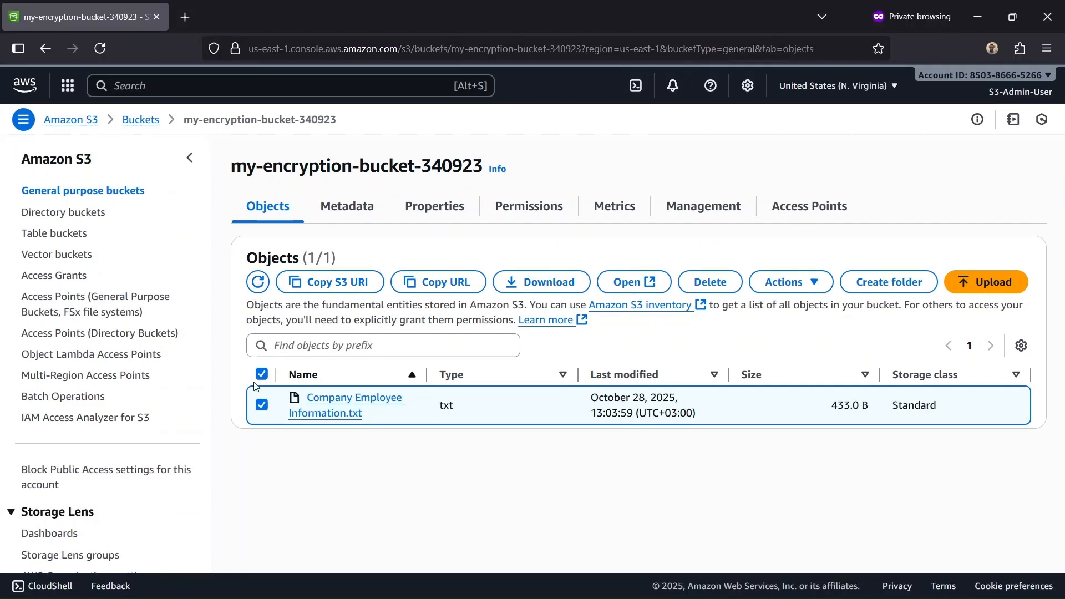
left_click(628, 282)
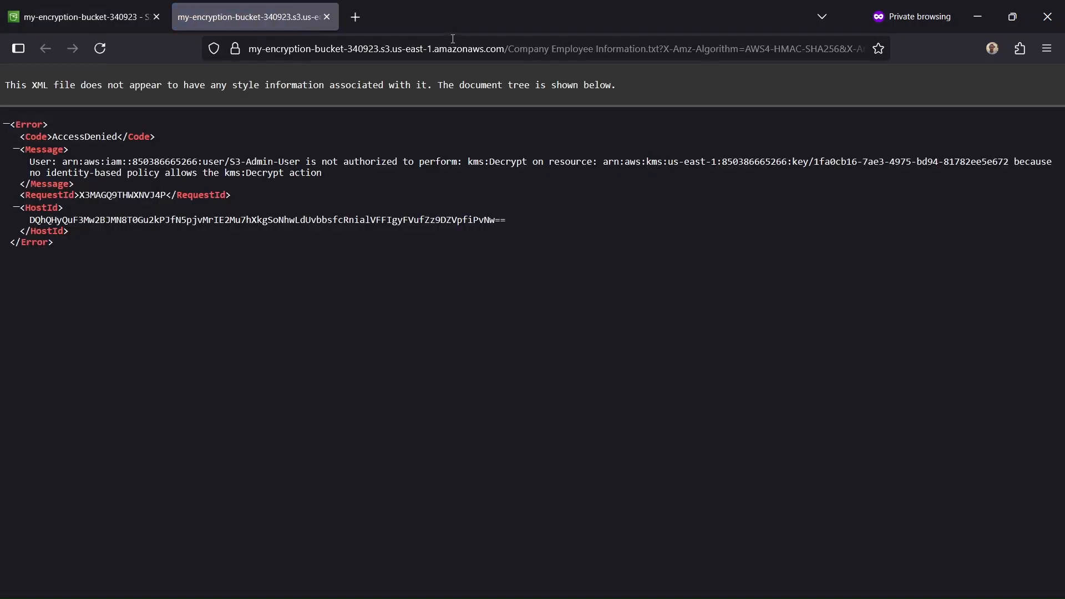